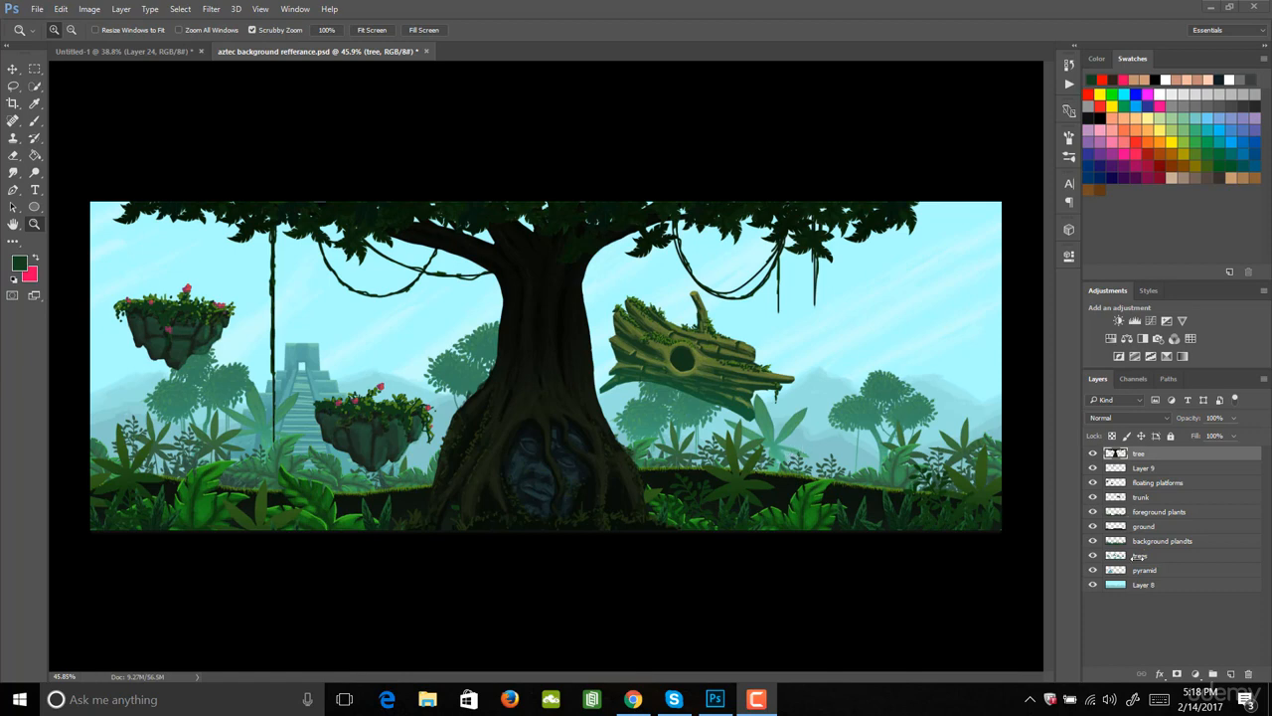
Stamp all visible layers into a new layer above the tree layer and compare it by toggling layer visibility.
left_click(1140, 454)
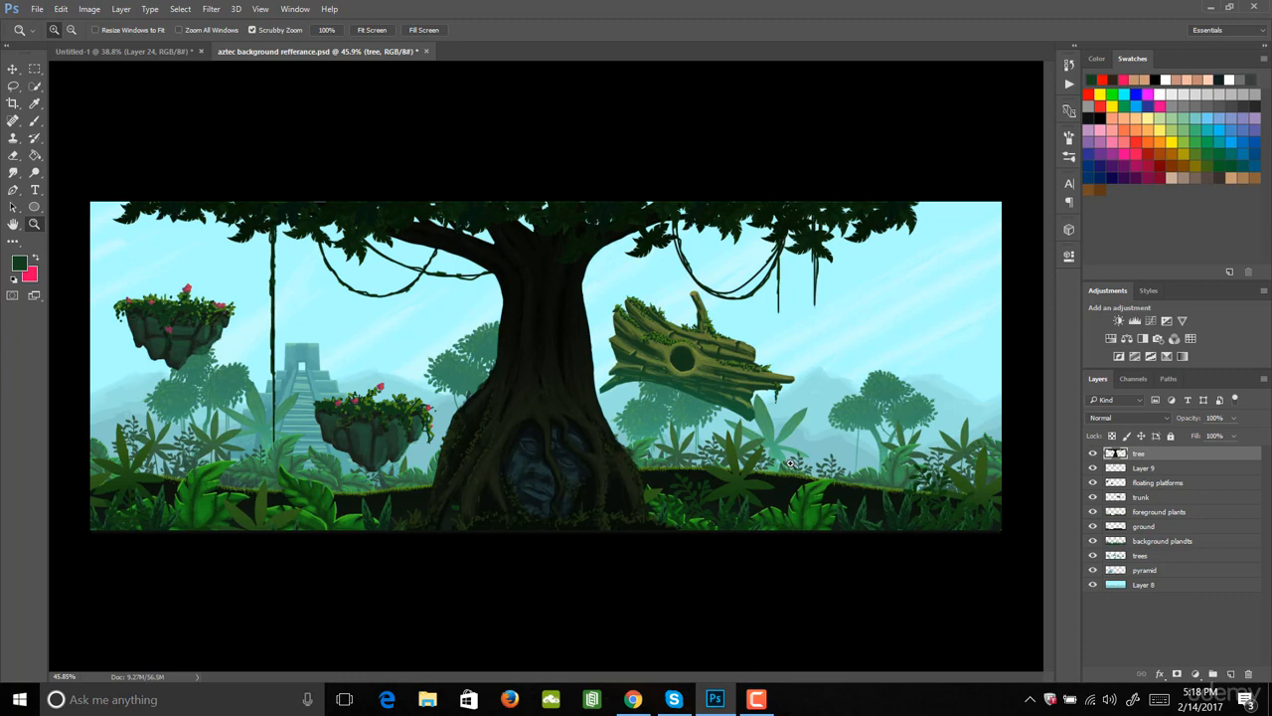
key("ctrl+alt+shift+e")
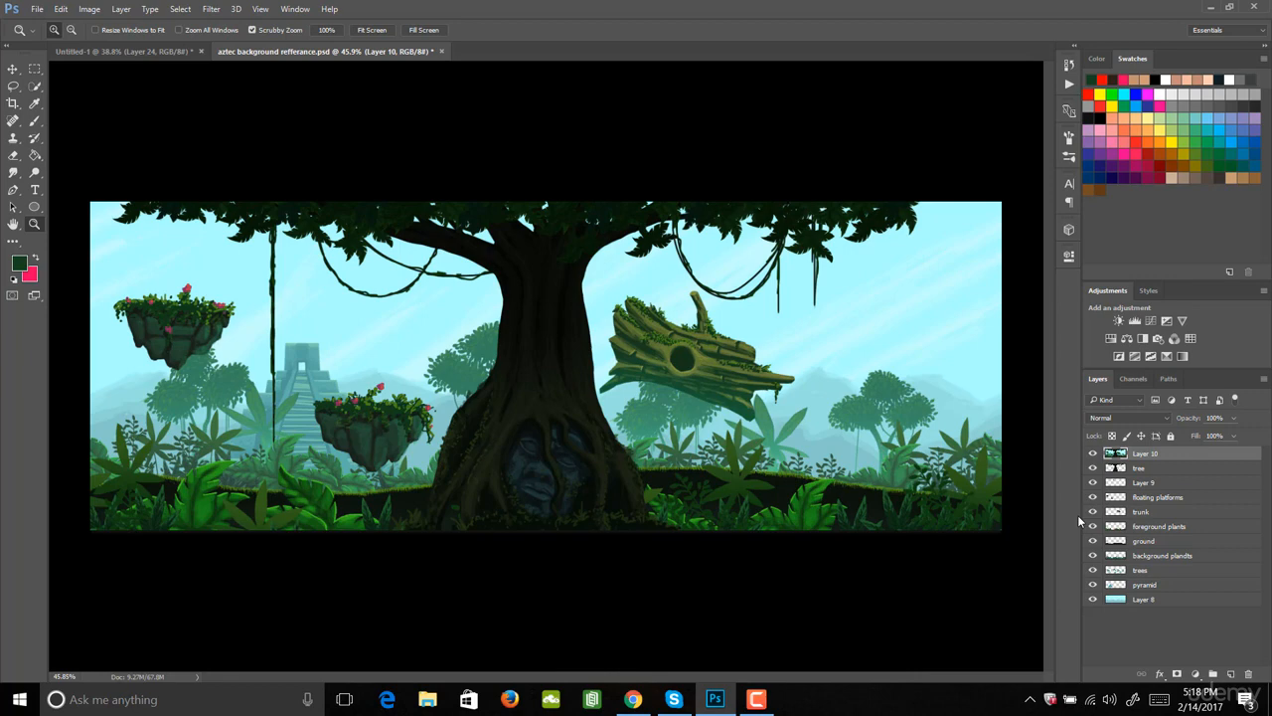
left_click_drag(1093, 467, 1094, 611)
left_click(1093, 453)
left_click(1093, 454)
left_click_drag(1093, 463, 1097, 611)
Rotate the canvas view freely to steep angles with the Rotate View tool and reset it to 0°.
key("r")
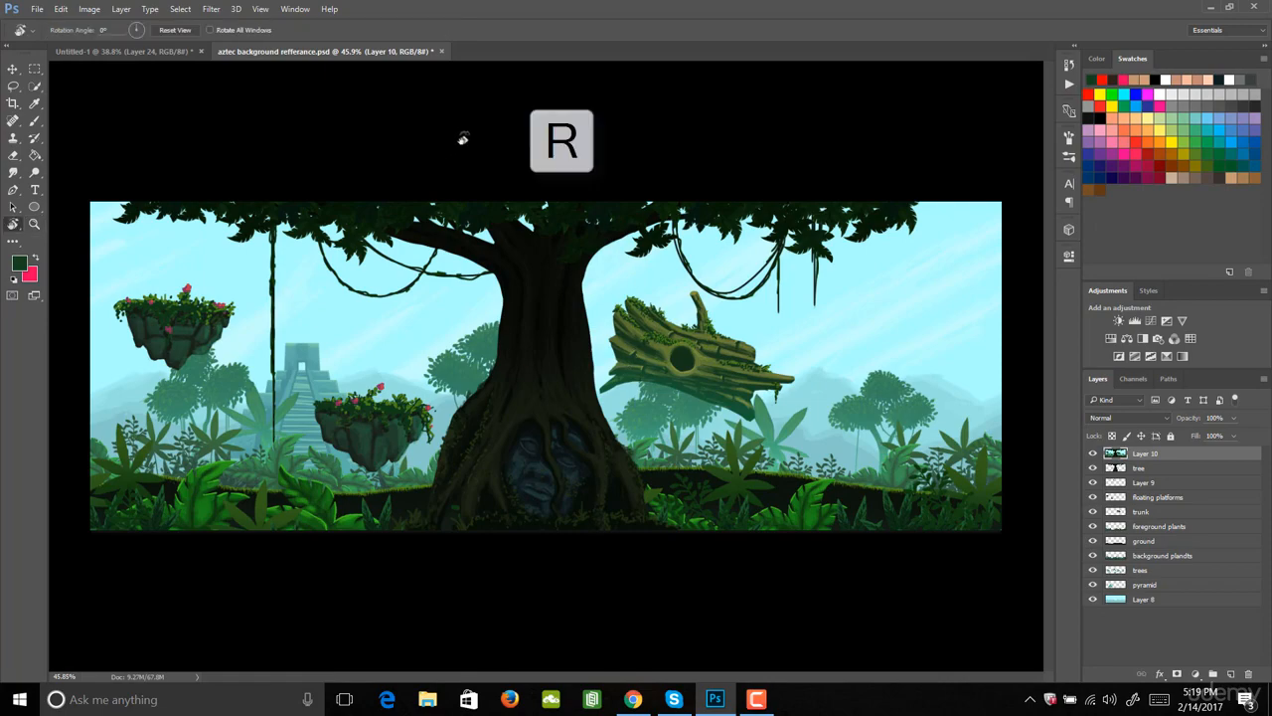
left_click_drag(464, 133, 482, 368)
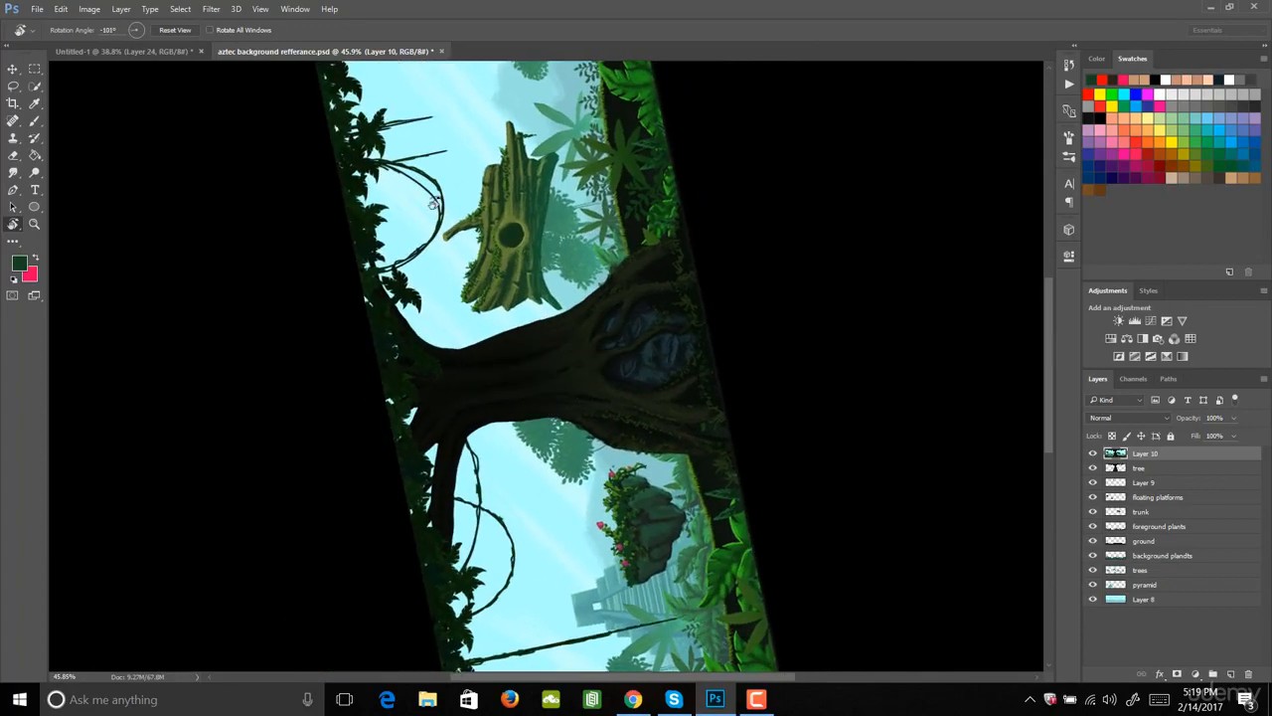
left_click_drag(435, 203, 795, 274)
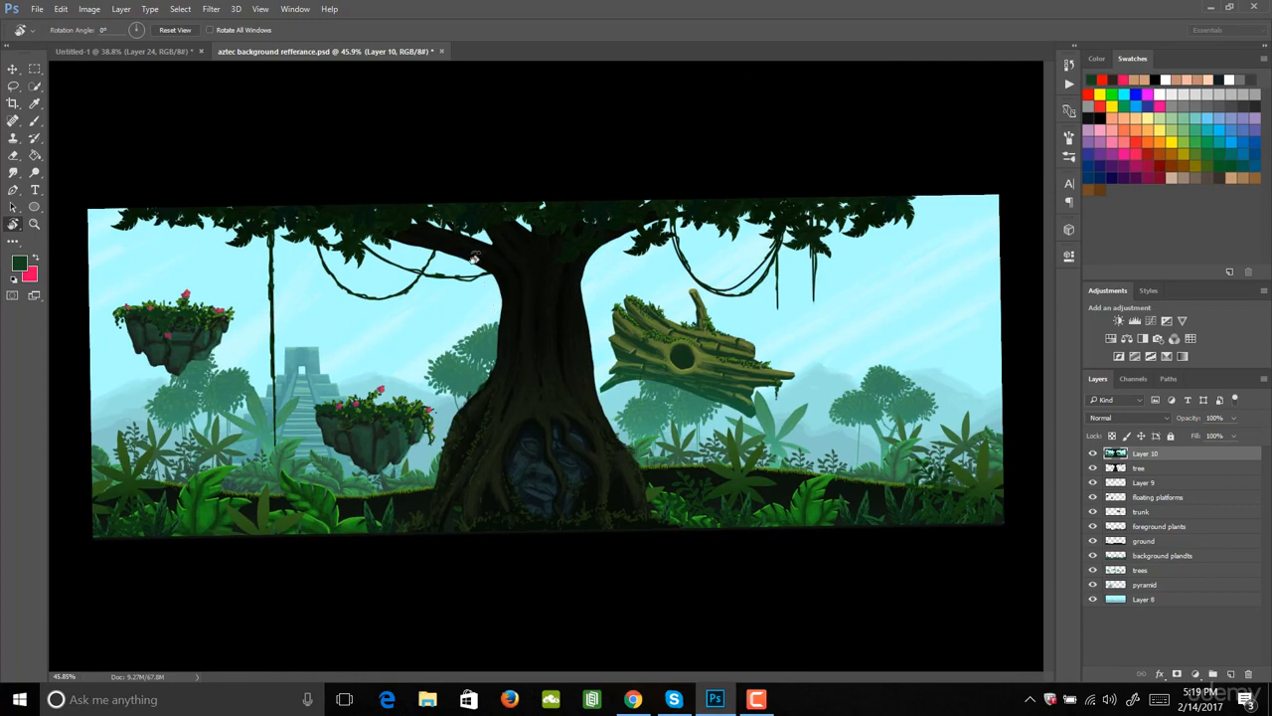
left_click_drag(447, 225, 444, 520)
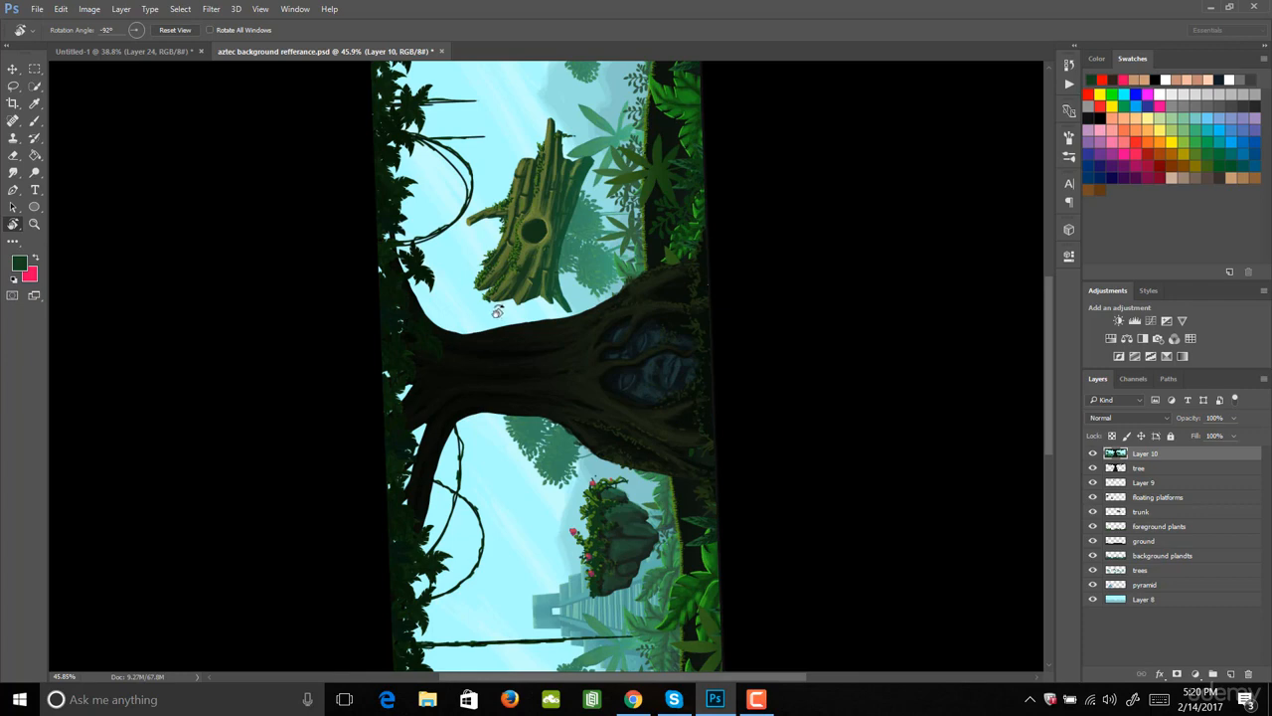
left_click(176, 31)
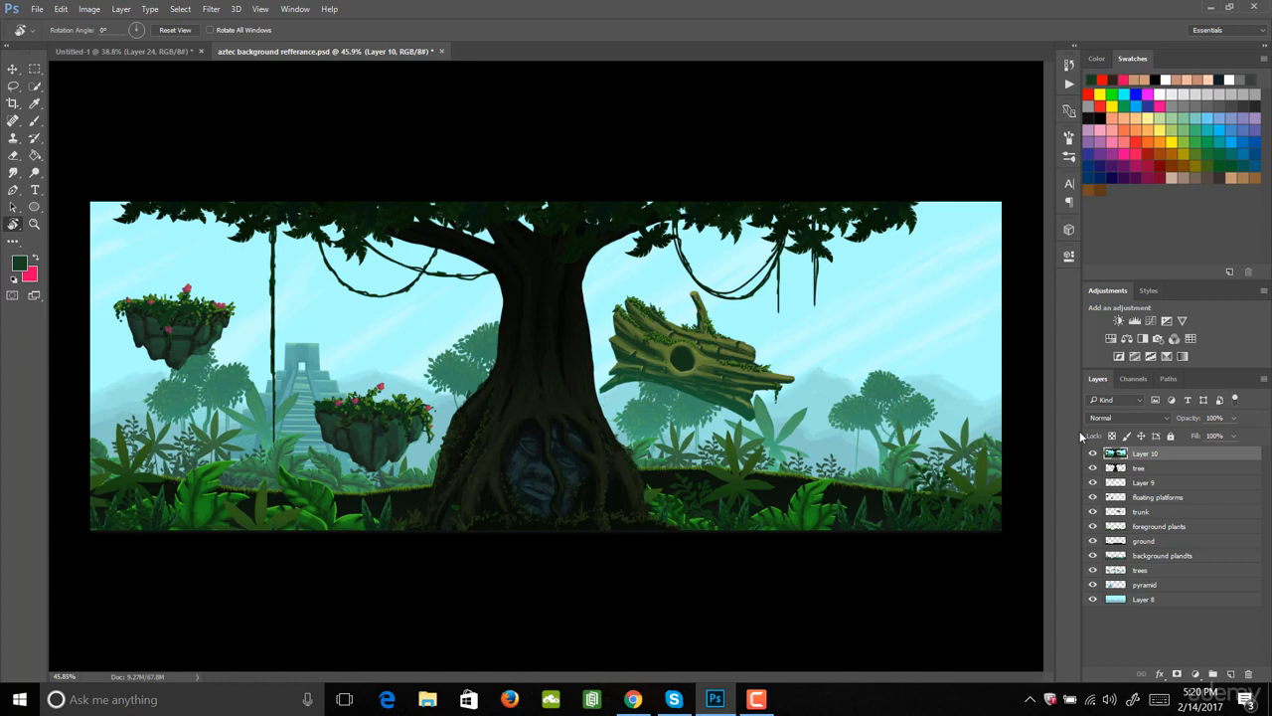
Hide the stamped Layer 10 and delete it.
left_click(1094, 454)
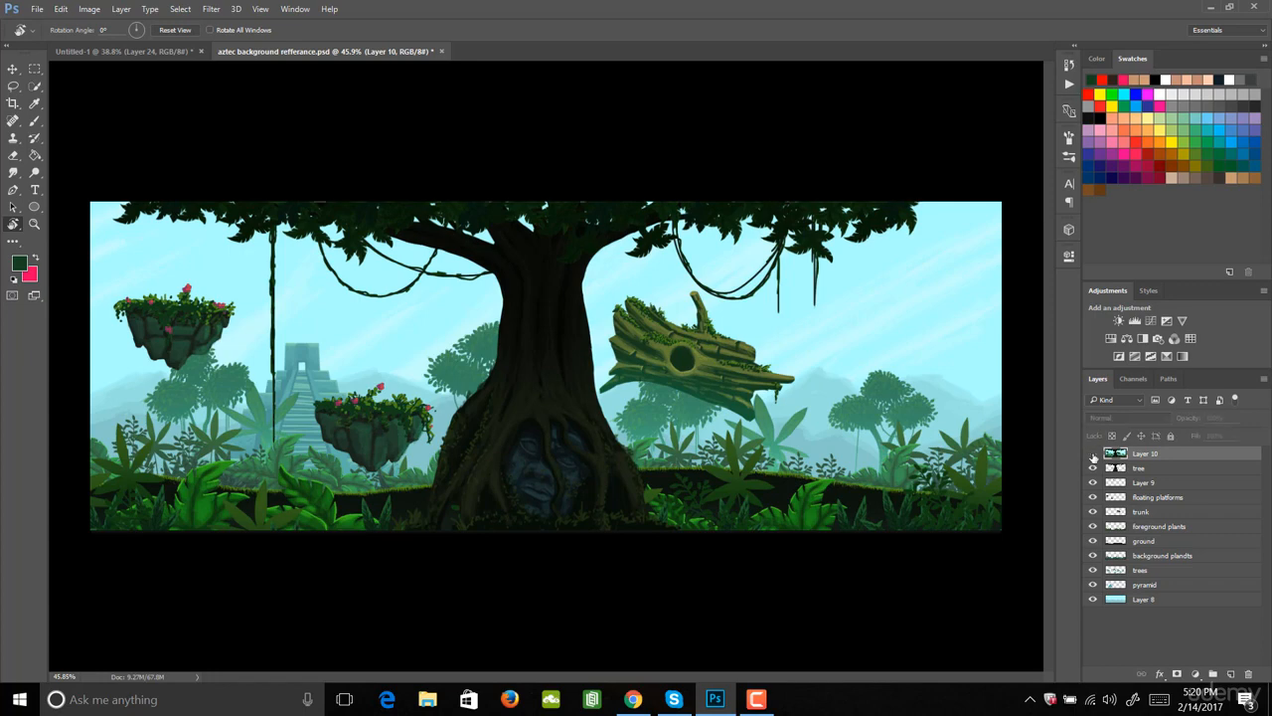
key("Delete")
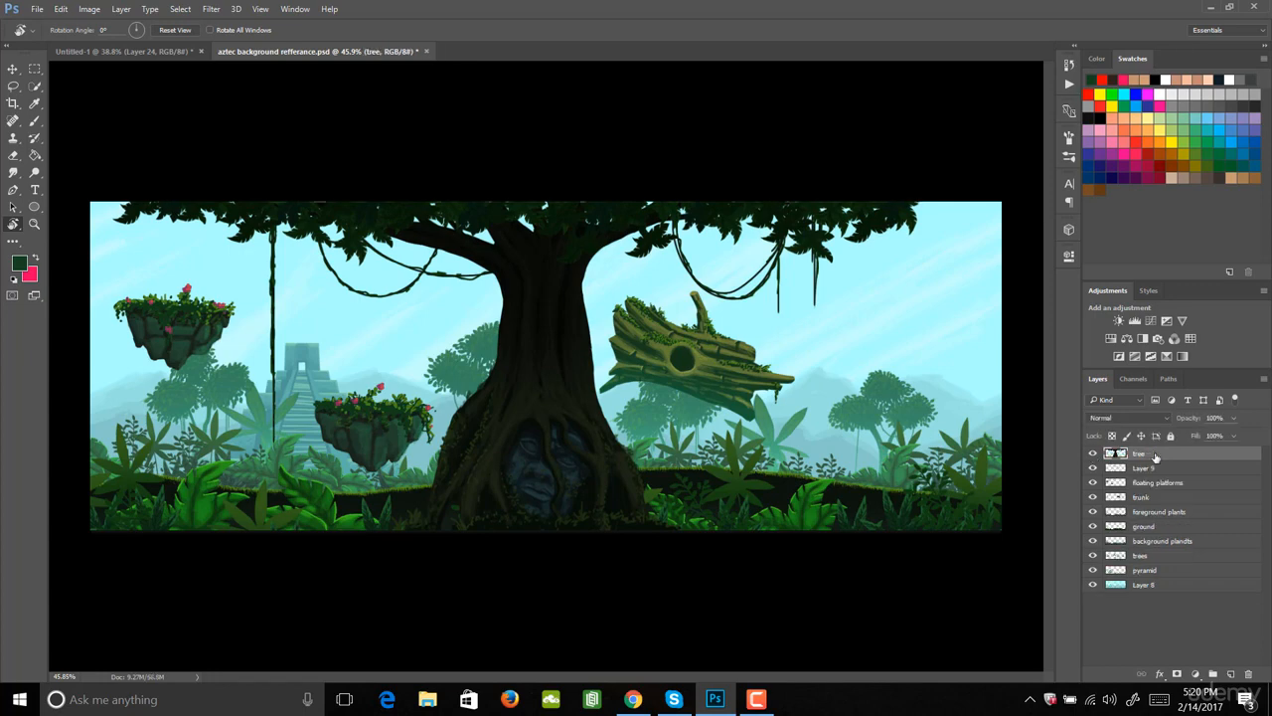
Try different opacities on the tree layer with the opacity slider and return it to 100%.
left_click(1234, 418)
mouse_move(1232, 434)
left_mouse_down()
mouse_move(1194, 441)
mouse_move(1235, 424)
left_mouse_up()
left_click(1233, 418)
left_click_drag(1204, 437, 1242, 429)
With the Move tool active, set the tree layer's opacity to 20%, 60%, 100% and 75%, and restore it to 100%.
key("v")
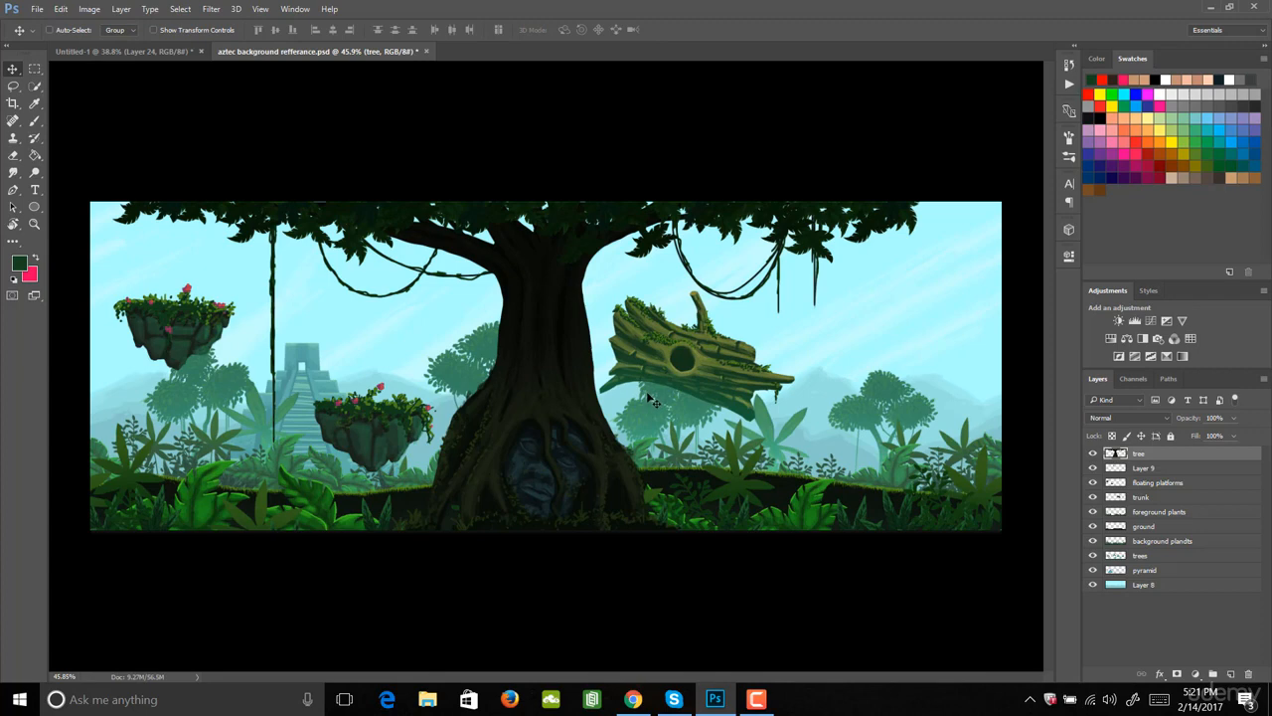
key("2")
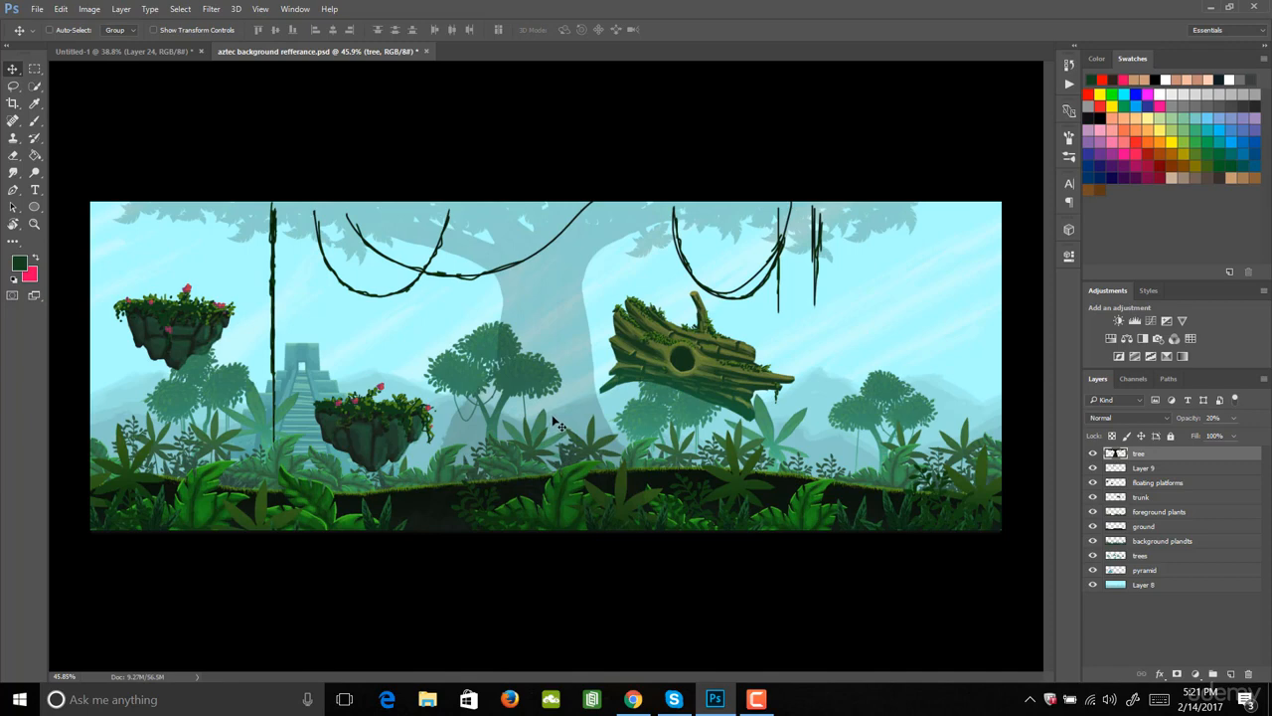
key("6")
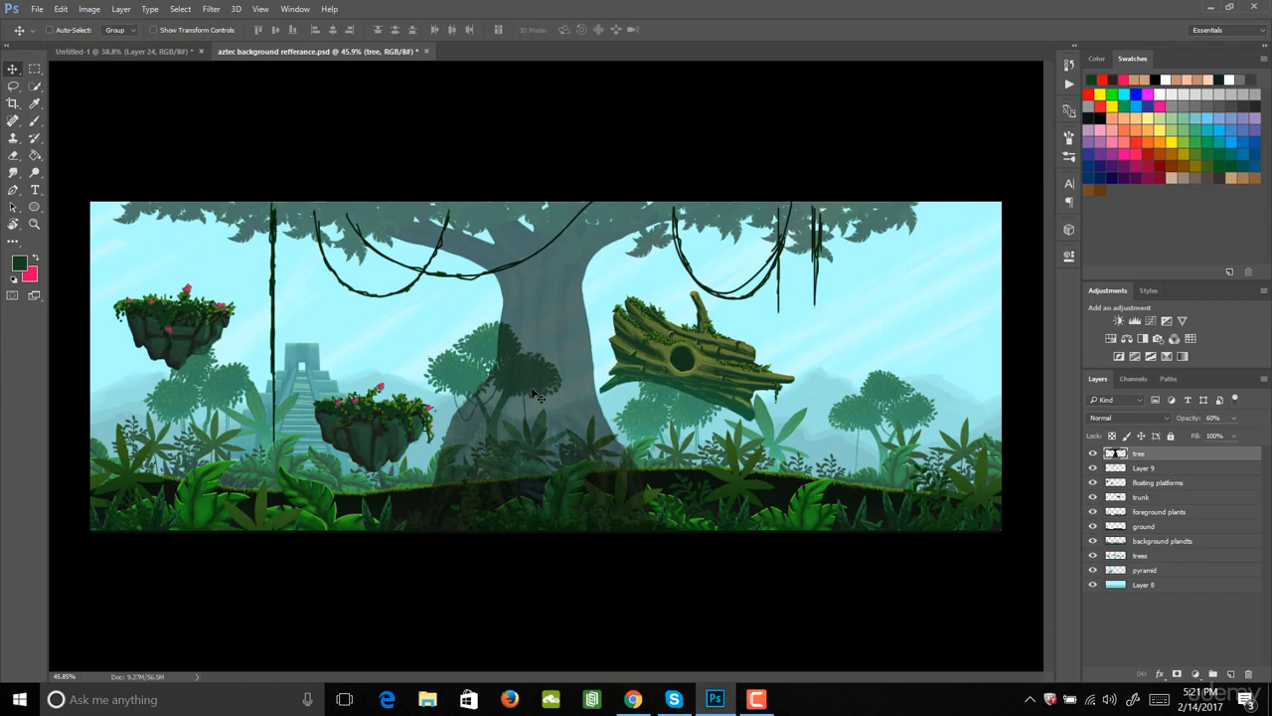
key("0")
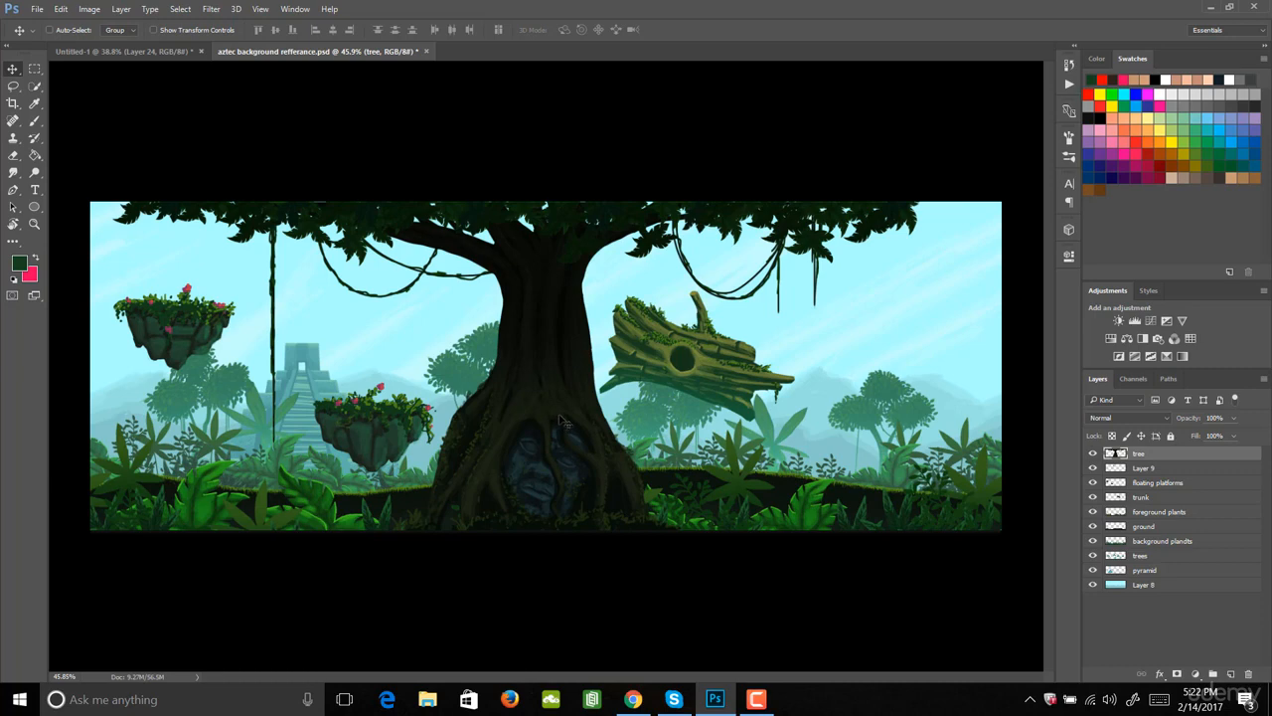
key("7")
key("5")
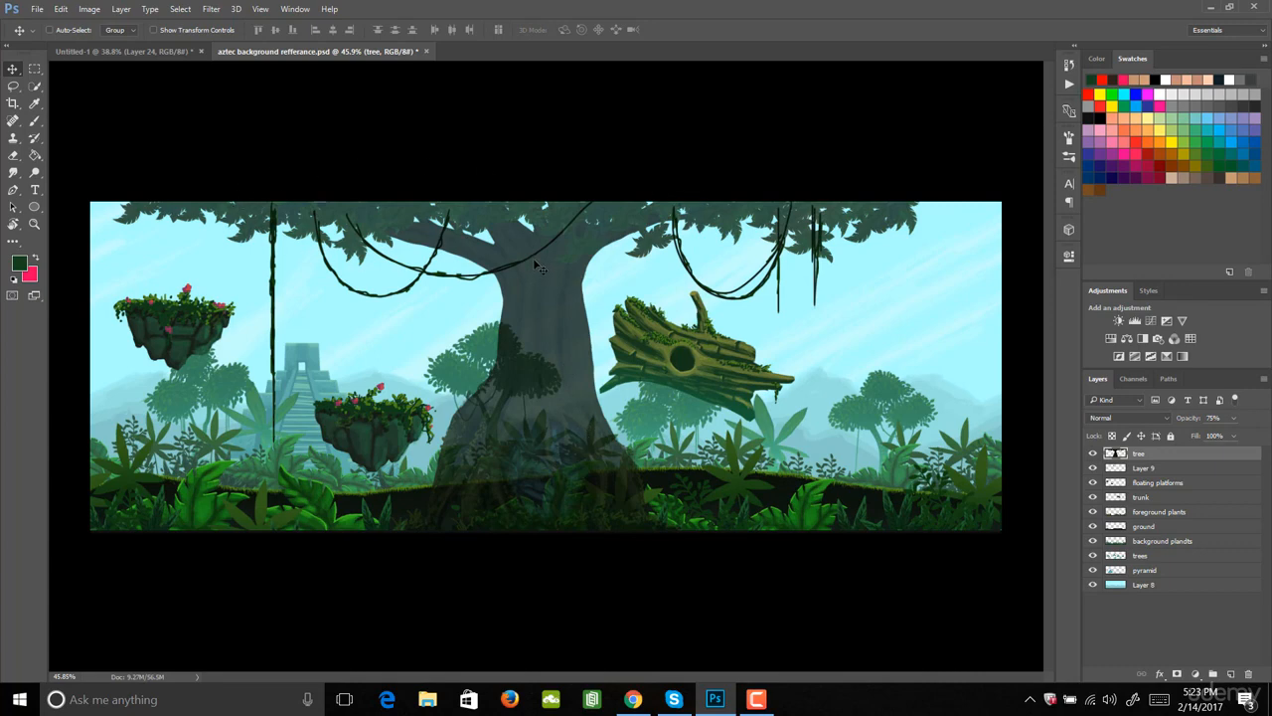
key("0")
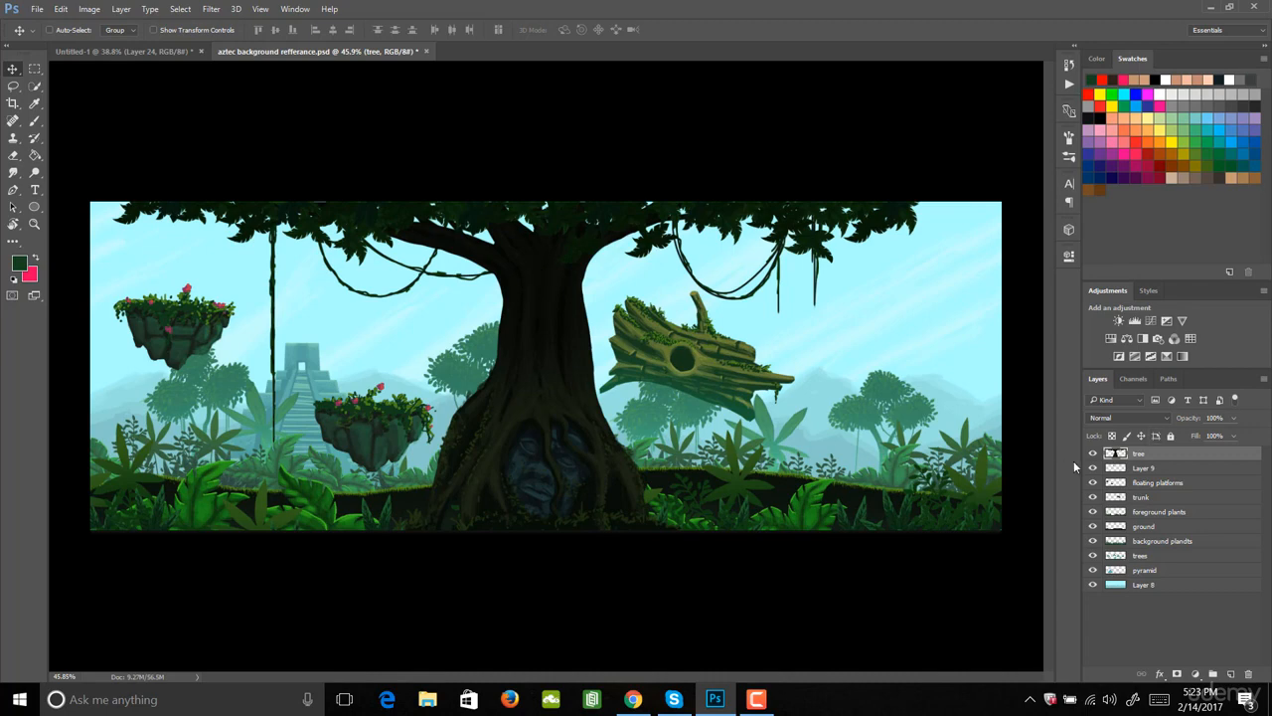
Select the trees, trunk, Layer 9 and tree layers one after another.
key("alt+bracketleft")
key("alt+bracketleft")
key("alt+bracketleft")
key("alt+bracketleft")
key("alt+bracketleft")
left_click(1144, 554)
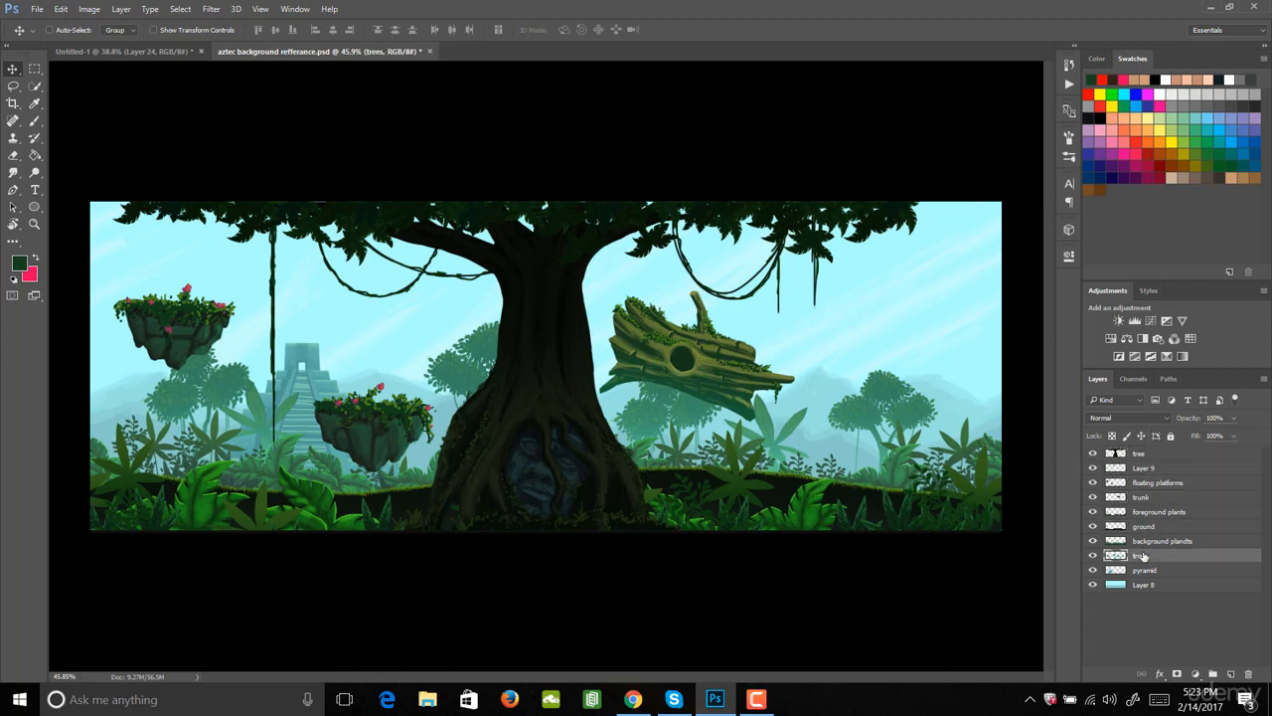
left_click(1151, 498)
left_click(1153, 467)
left_click(1153, 454)
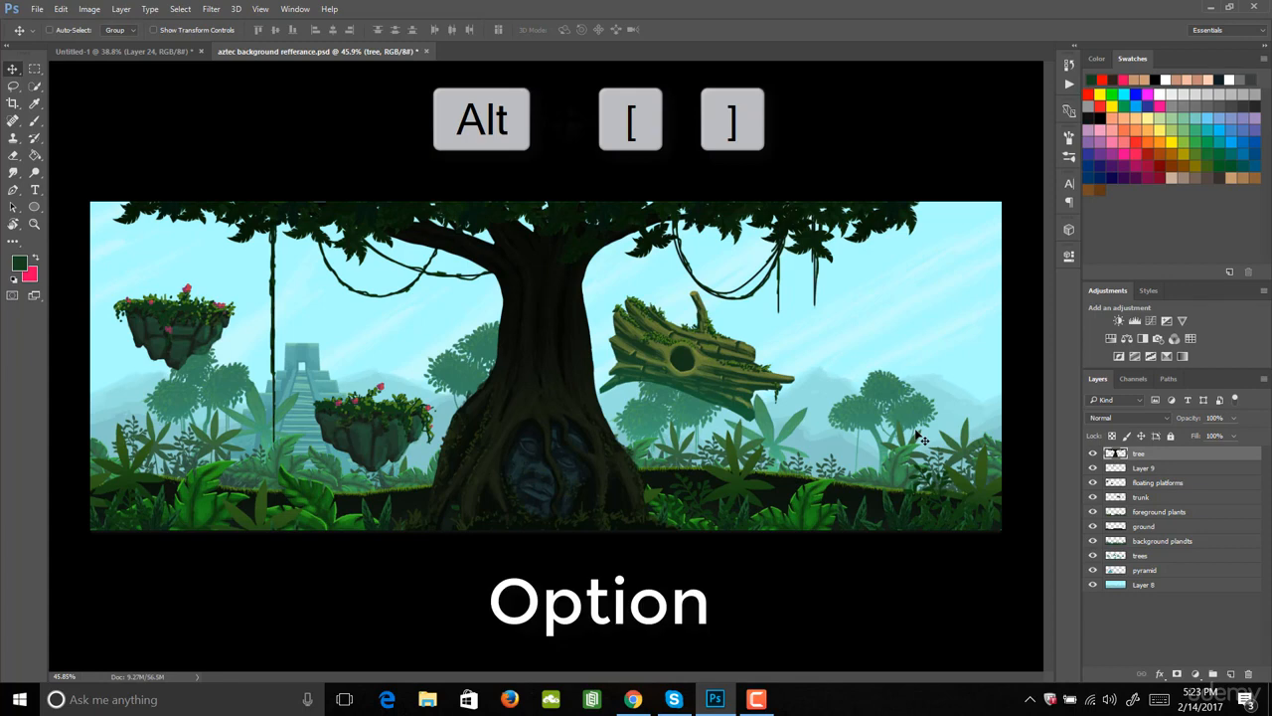
Cycle the active layer from the tree layer around to Layer 8 and up through the stack to the tree layer.
key("alt+bracketright")
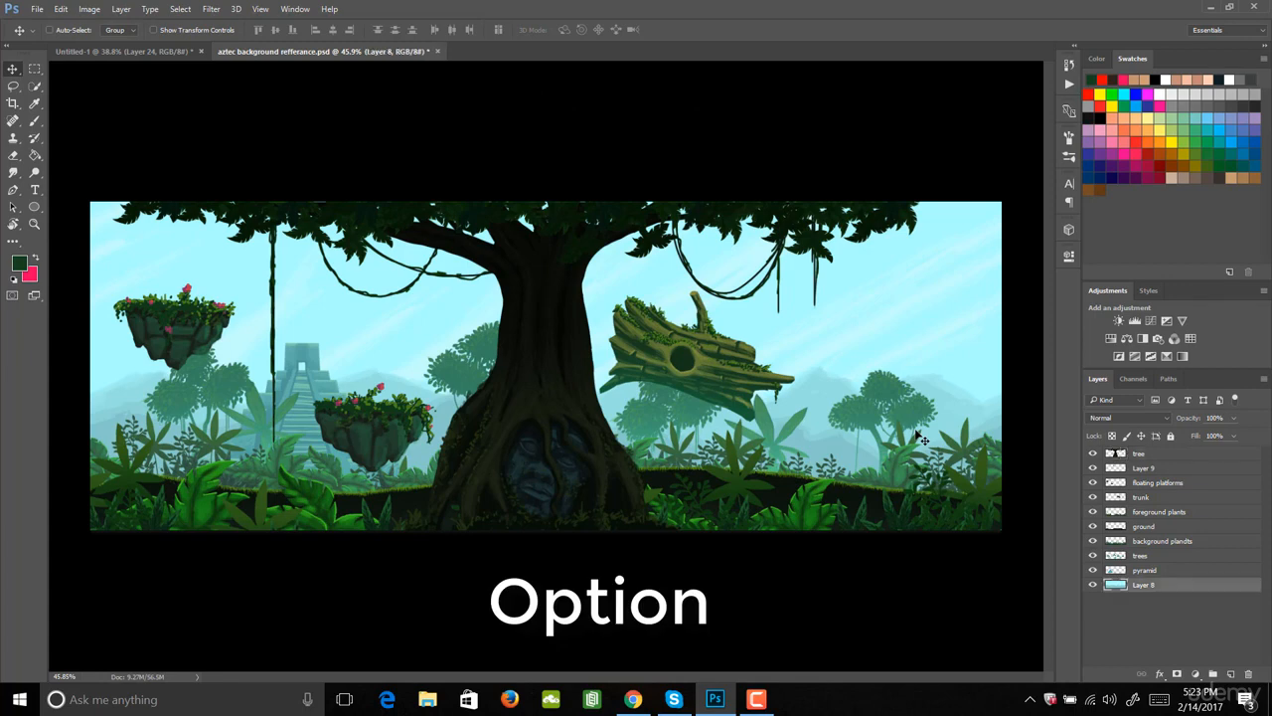
key("alt+bracketright")
key("alt+bracketright")
key("alt+bracketright")
key("alt+bracketright")
key("alt+bracketright")
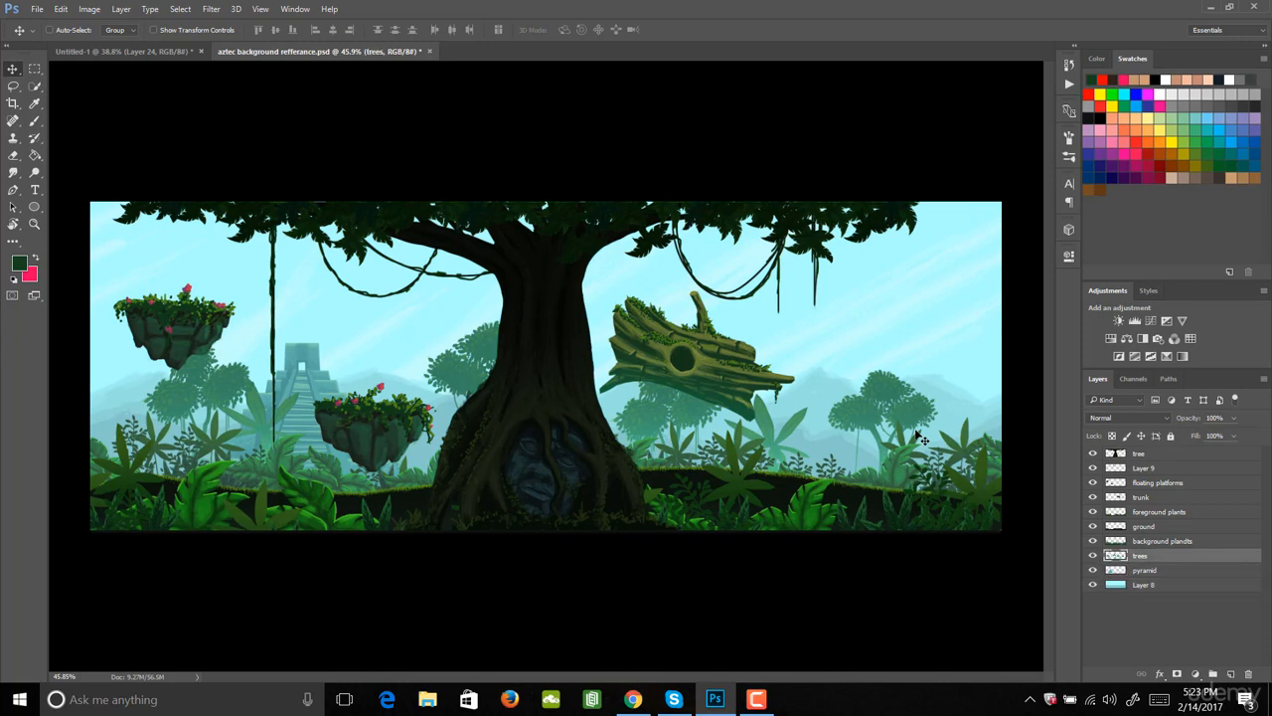
key("alt+bracketright")
key("alt+bracketright")
key("alt+bracketright")
key("alt+bracketright")
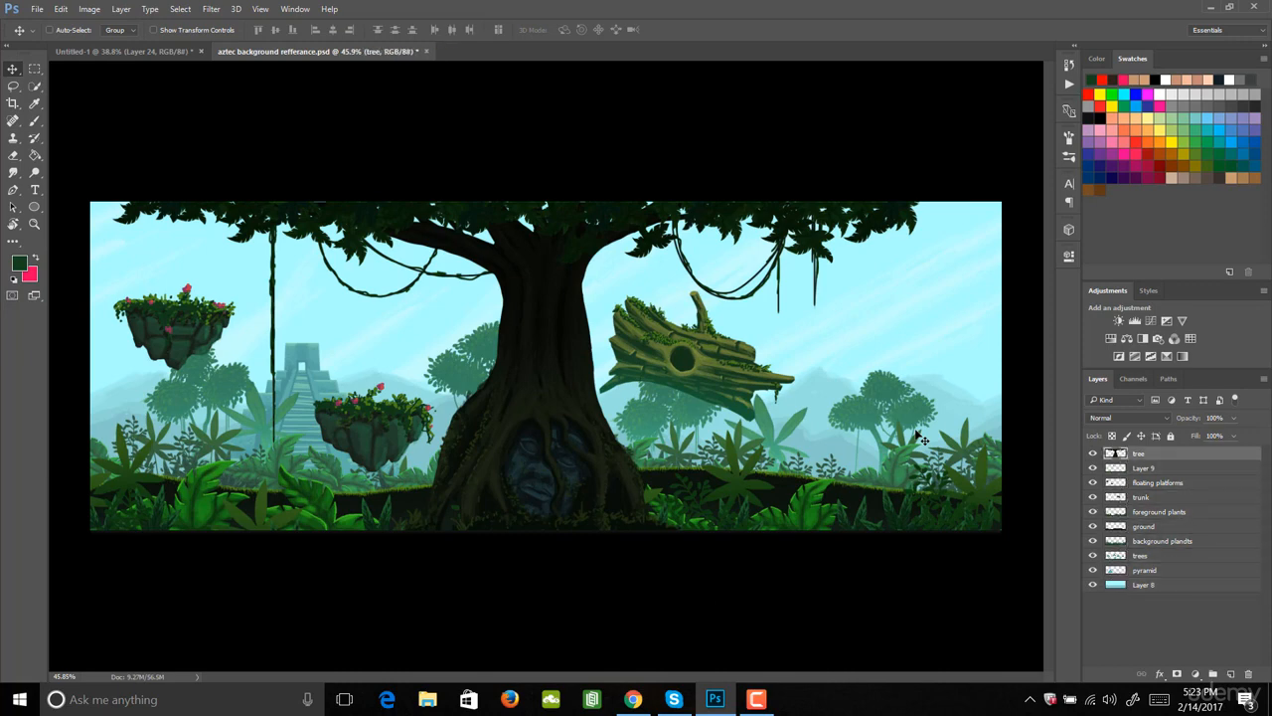
Step the active layer repeatedly down and up through the stack, ending on the pyramid layer.
key("alt+bracketleft")
key("alt+bracketleft")
key("alt+bracketleft")
key("alt+bracketleft")
key("alt+bracketleft")
key("alt+bracketleft")
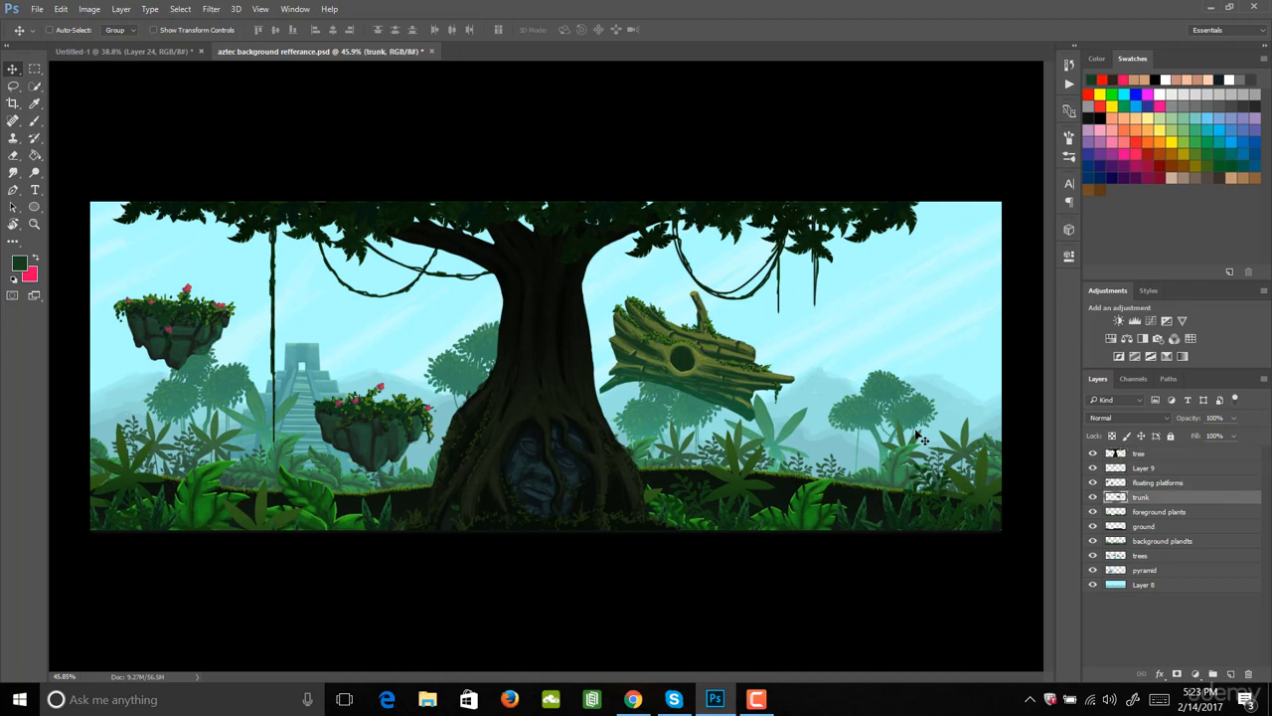
key("alt+bracketright")
key("alt+bracketright")
key("alt+bracketright")
key("alt+bracketright")
key("alt+bracketright")
key("alt+bracketleft")
key("alt+bracketleft")
key("alt+bracketleft")
key("alt+bracketleft")
key("alt+bracketleft")
key("alt+bracketleft")
key("alt+bracketleft")
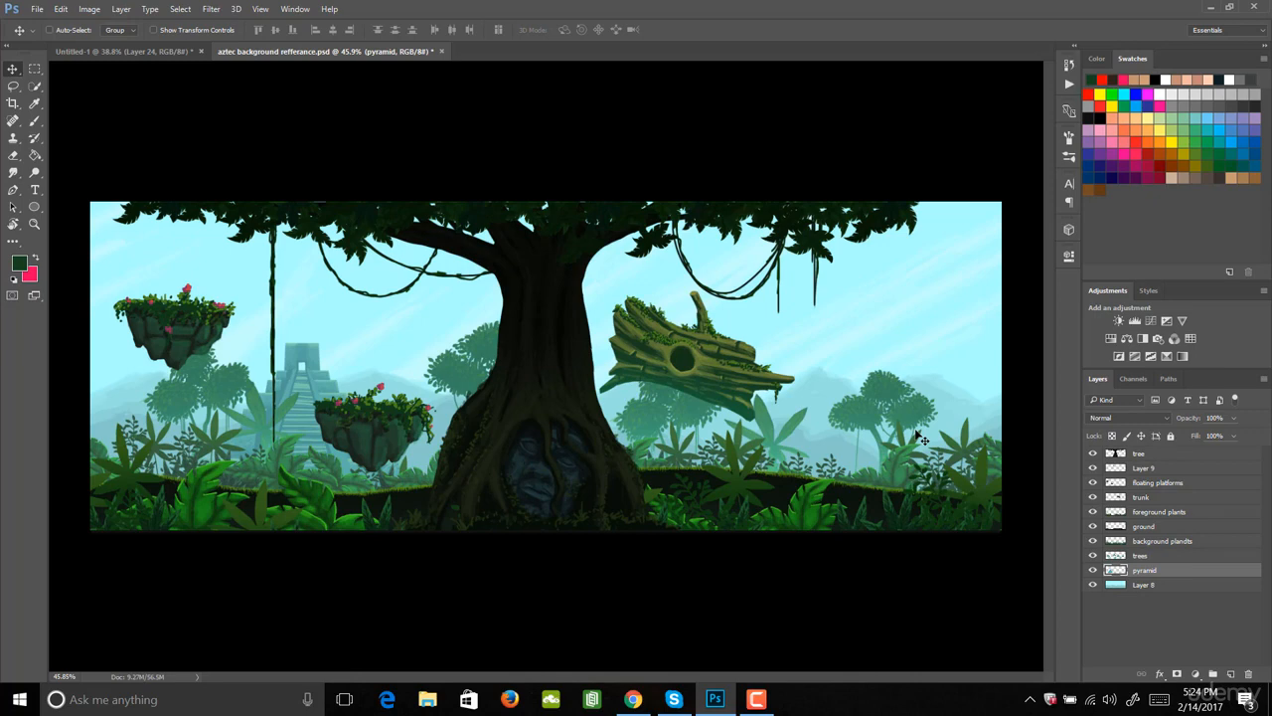
Review the document's recorded history states from the first entry to the most recent one.
left_click(1070, 67)
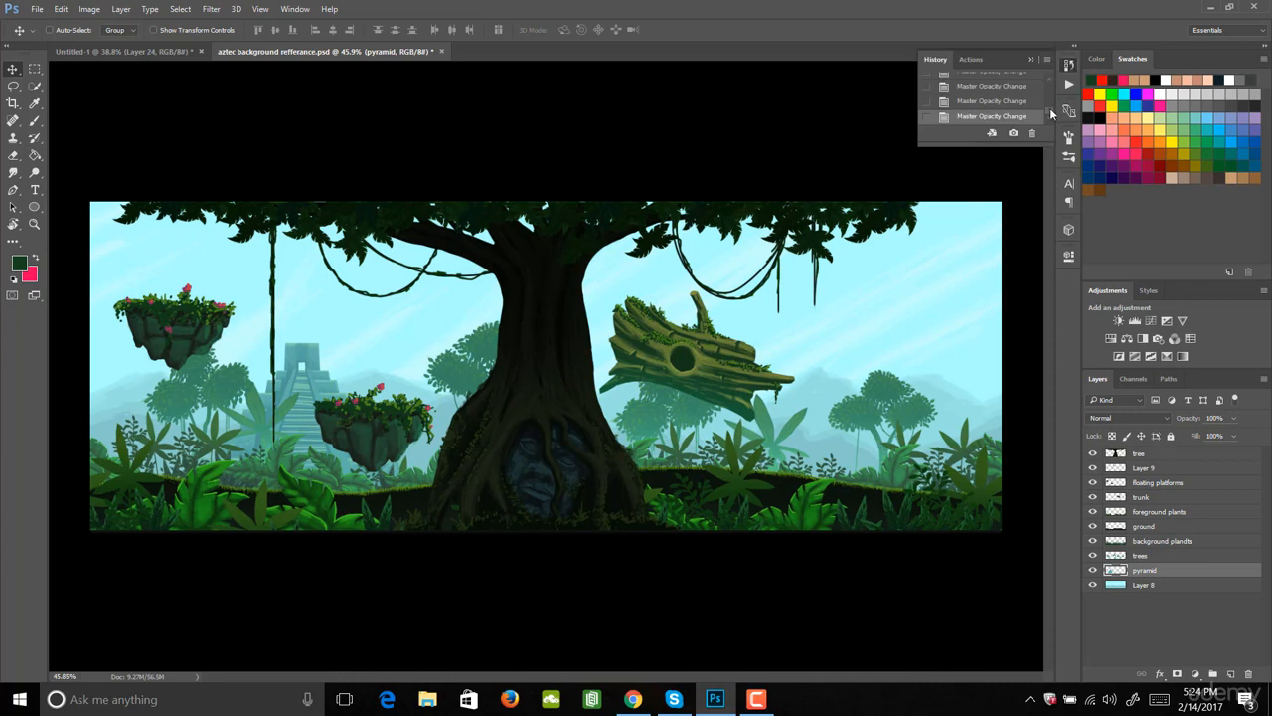
left_click_drag(1050, 107, 1050, 84)
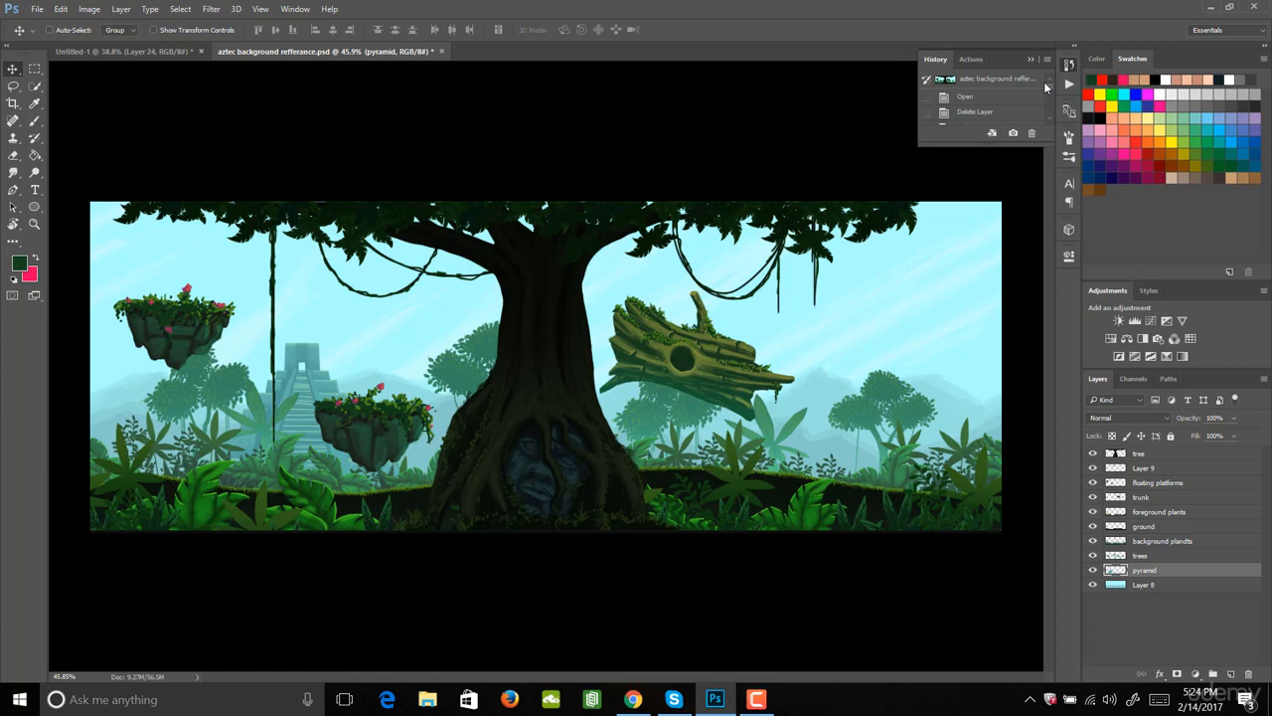
left_click_drag(1049, 86, 1050, 110)
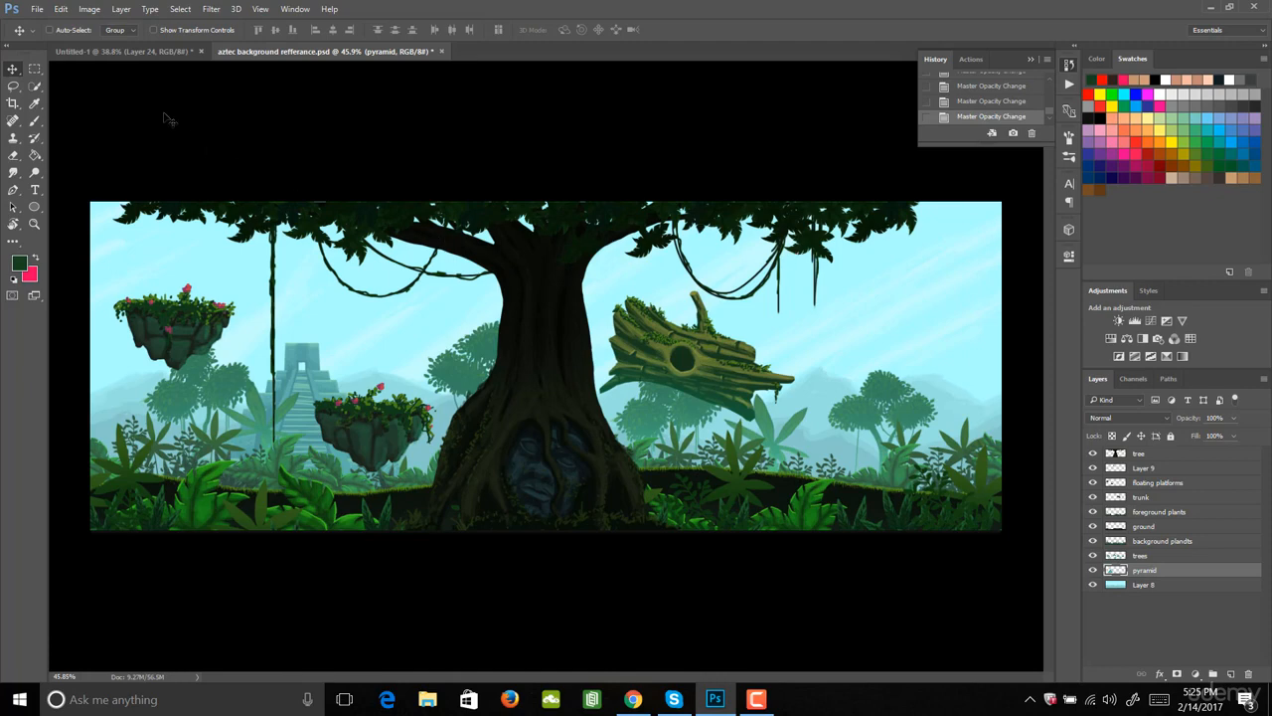
Try the History States slider in the Performance preferences, accept the preferences and collapse the history list.
left_click(60, 9)
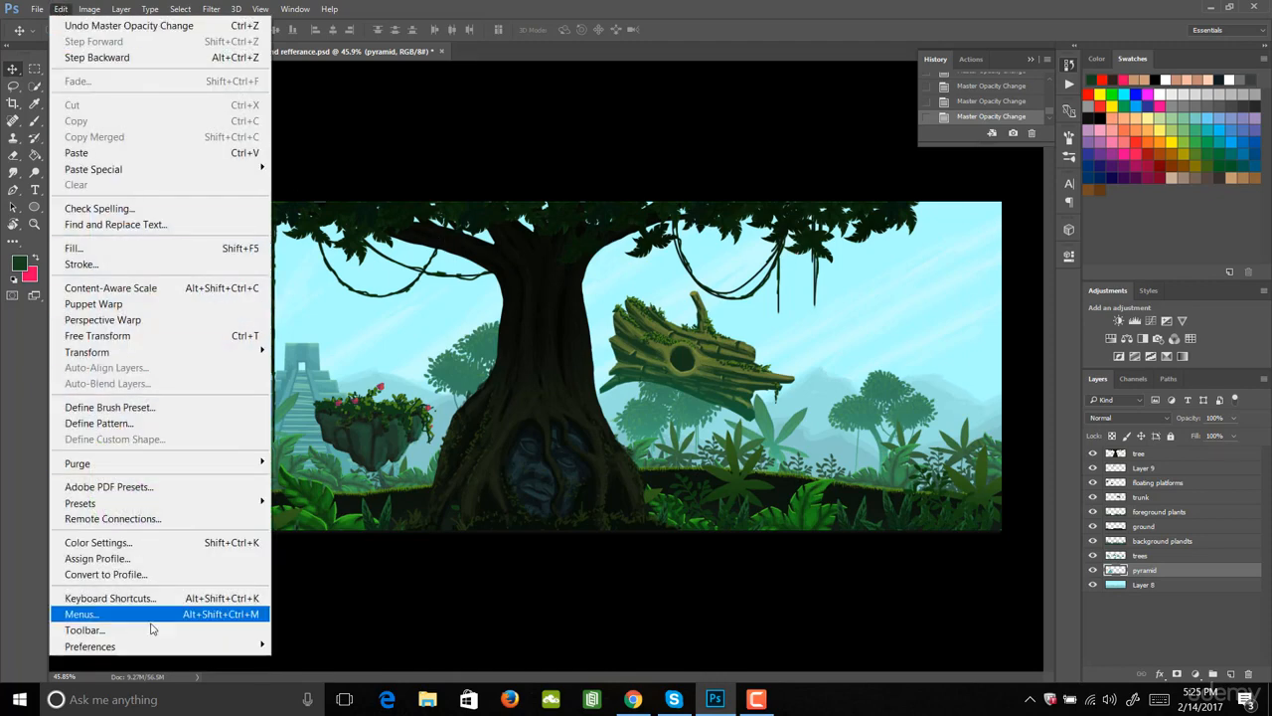
mouse_move(163, 647)
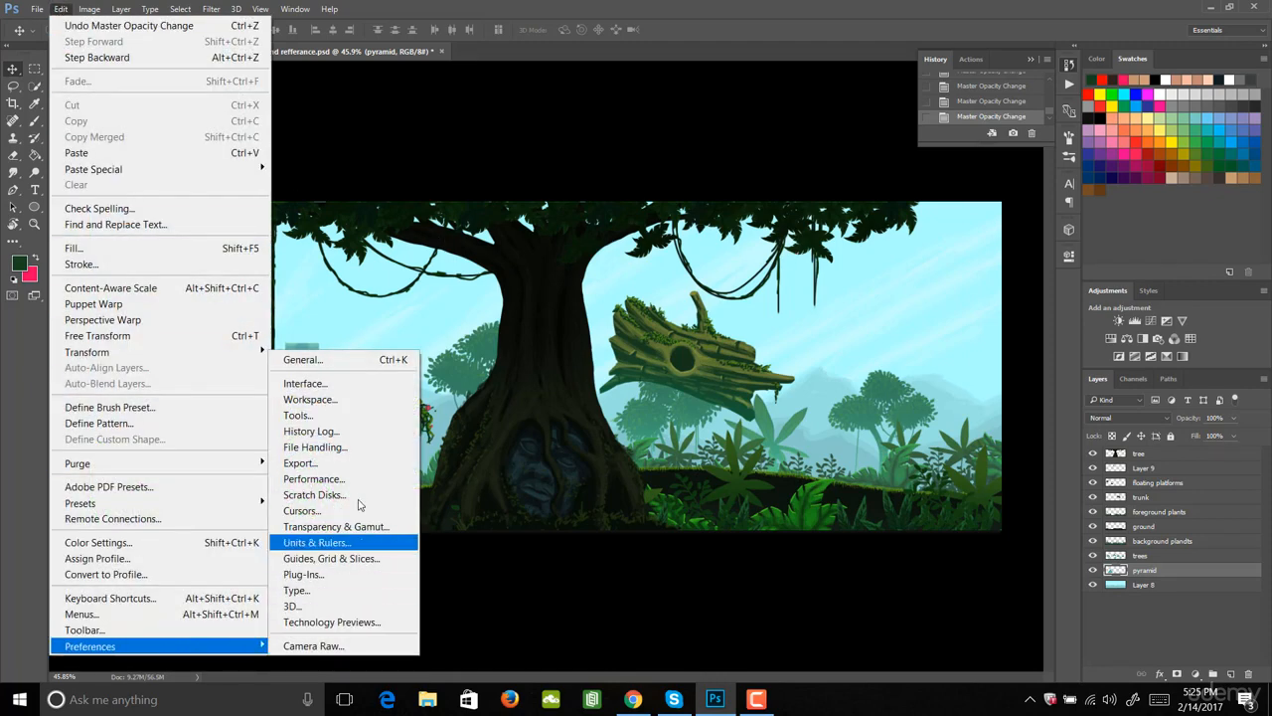
left_click(361, 366)
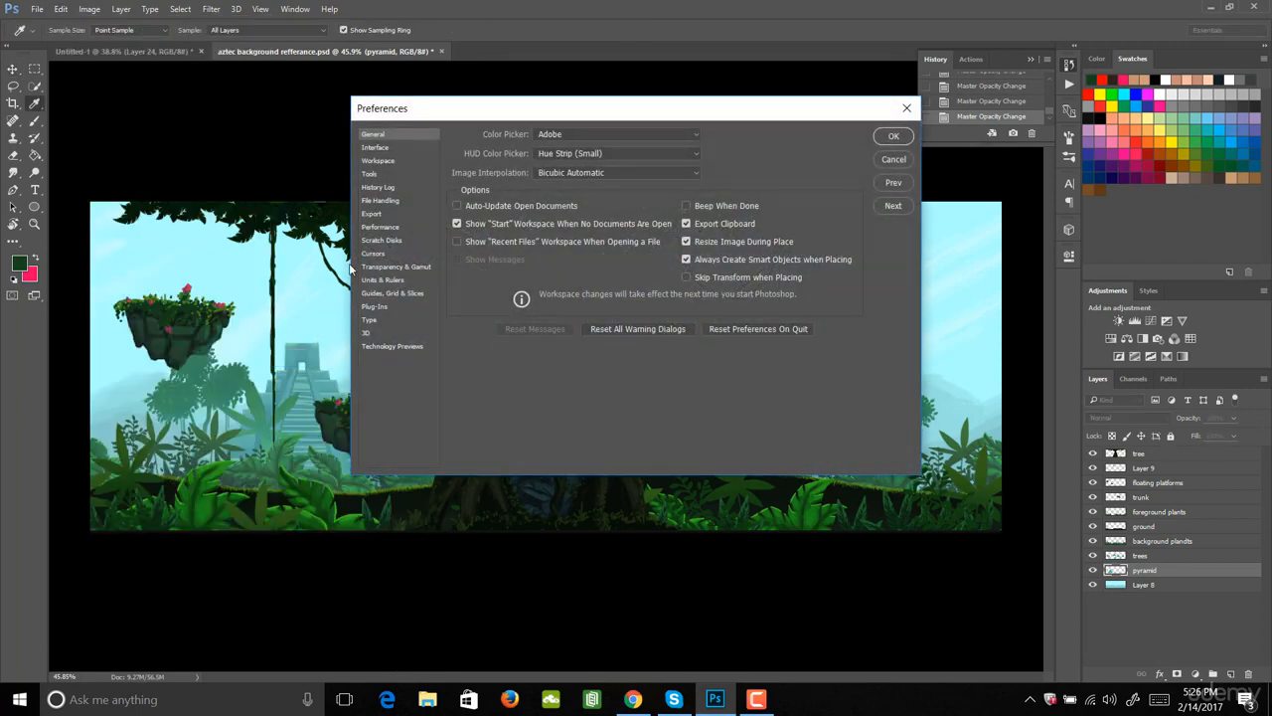
left_click(379, 228)
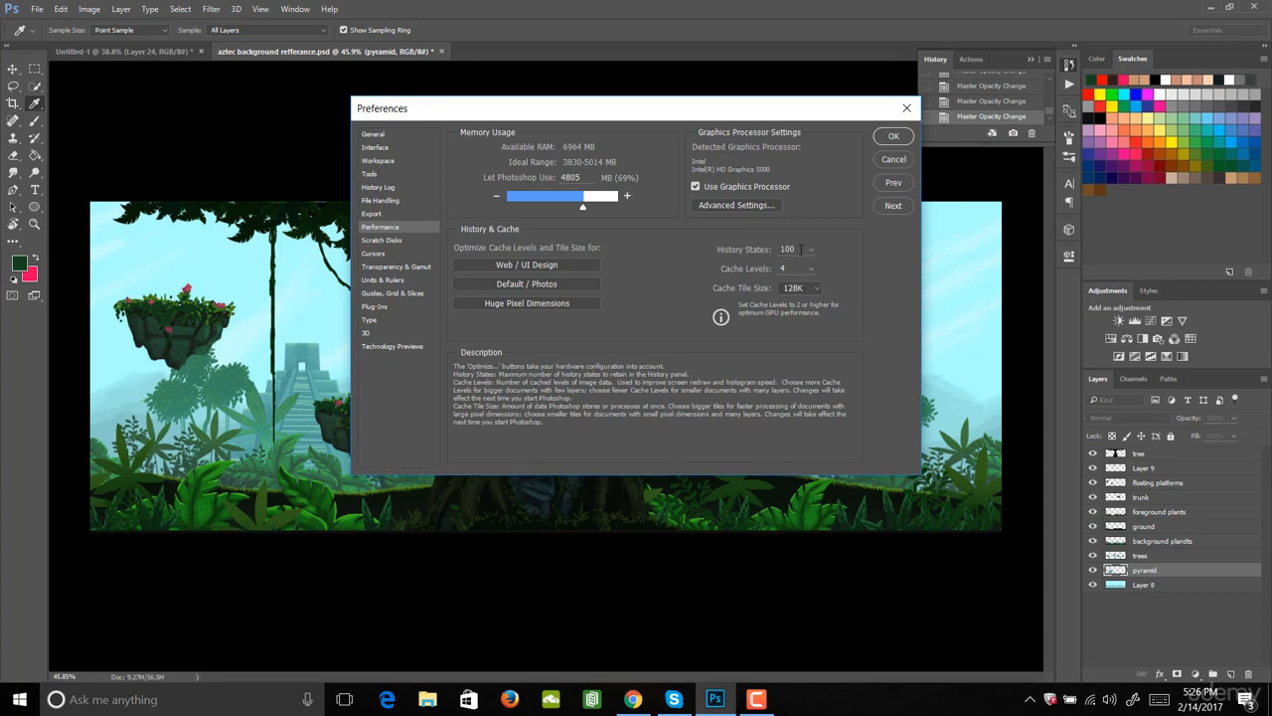
left_click(811, 249)
mouse_move(815, 259)
left_mouse_down()
mouse_move(824, 269)
mouse_move(795, 268)
left_mouse_up()
left_click(816, 255)
left_click(893, 137)
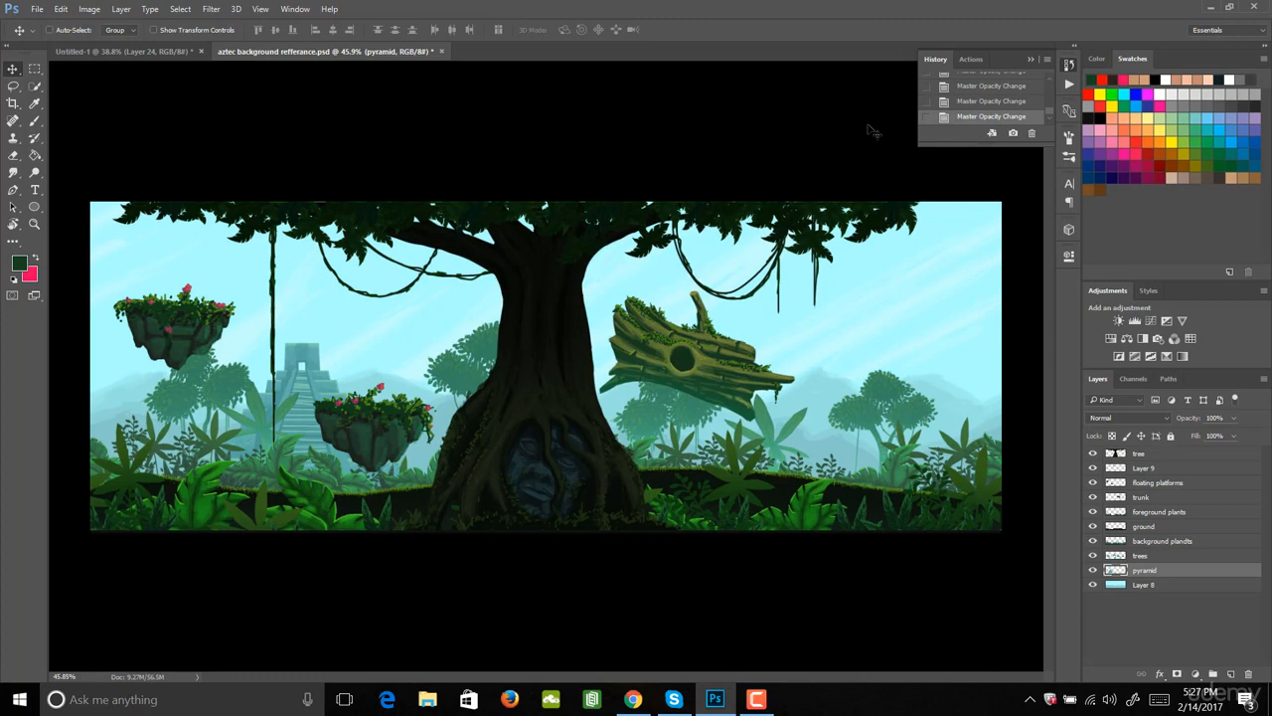
left_click(1070, 65)
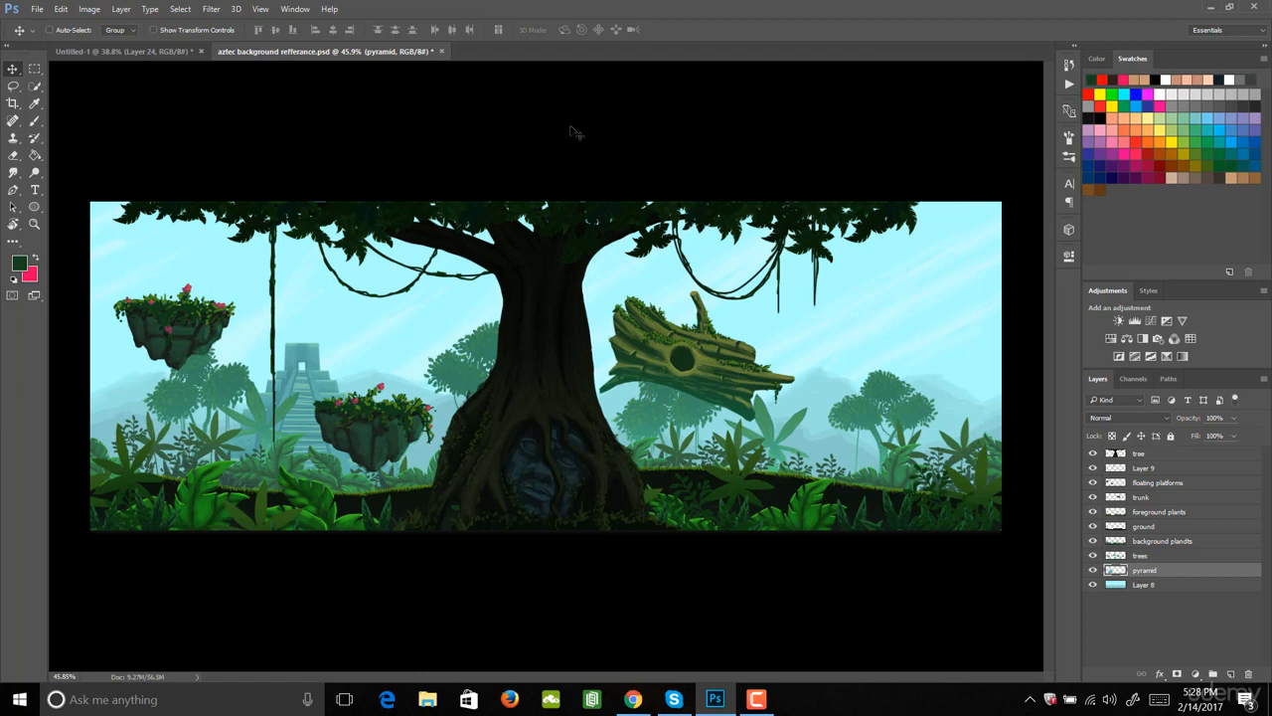
Move the floating platforms layer to the right and slightly up, placing one platform on each side of the tree trunk.
left_click(1153, 483)
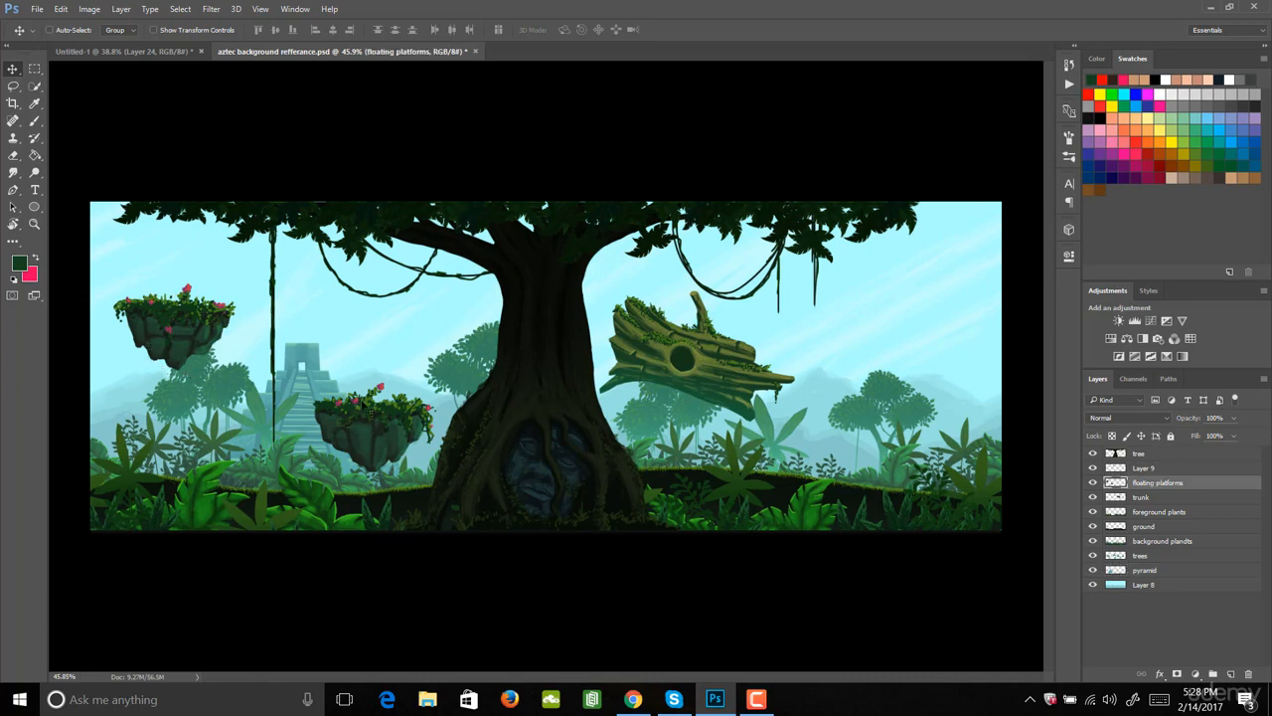
left_click_drag(369, 459, 620, 428)
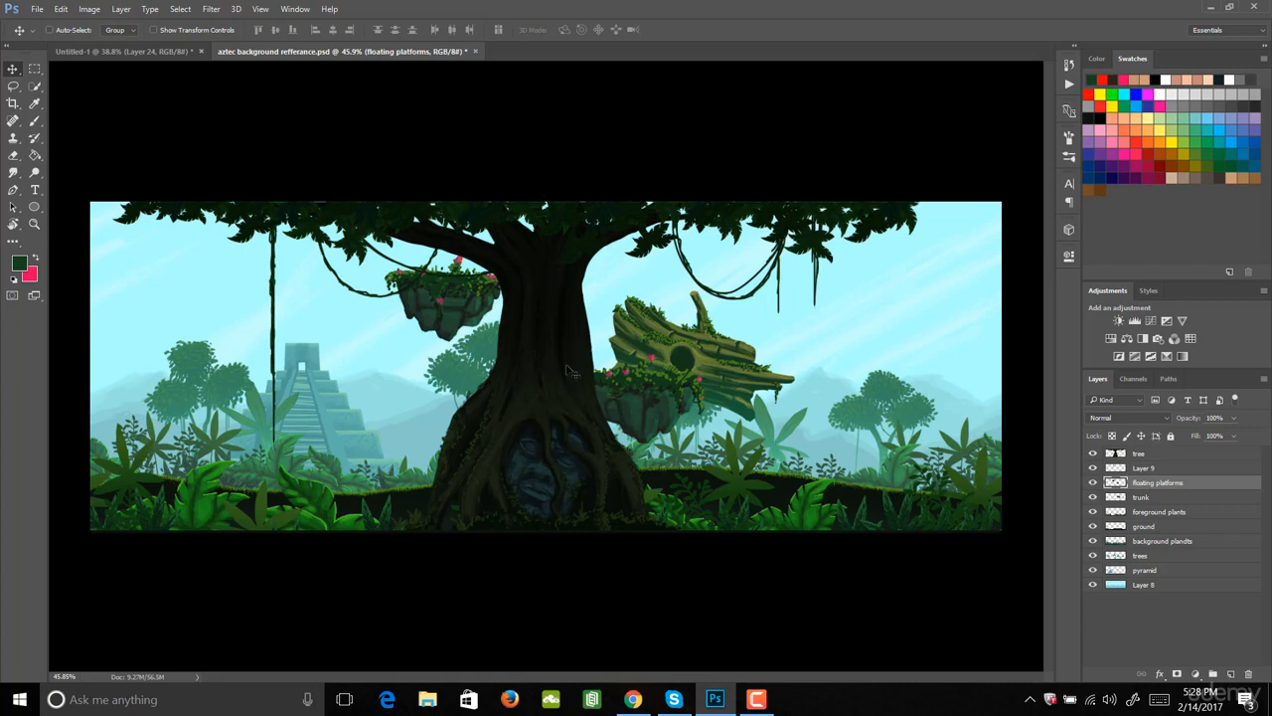
Review the Snap To options, and move the floating platforms layer left so both platforms hang on the pyramid side of the tree.
left_click(260, 9)
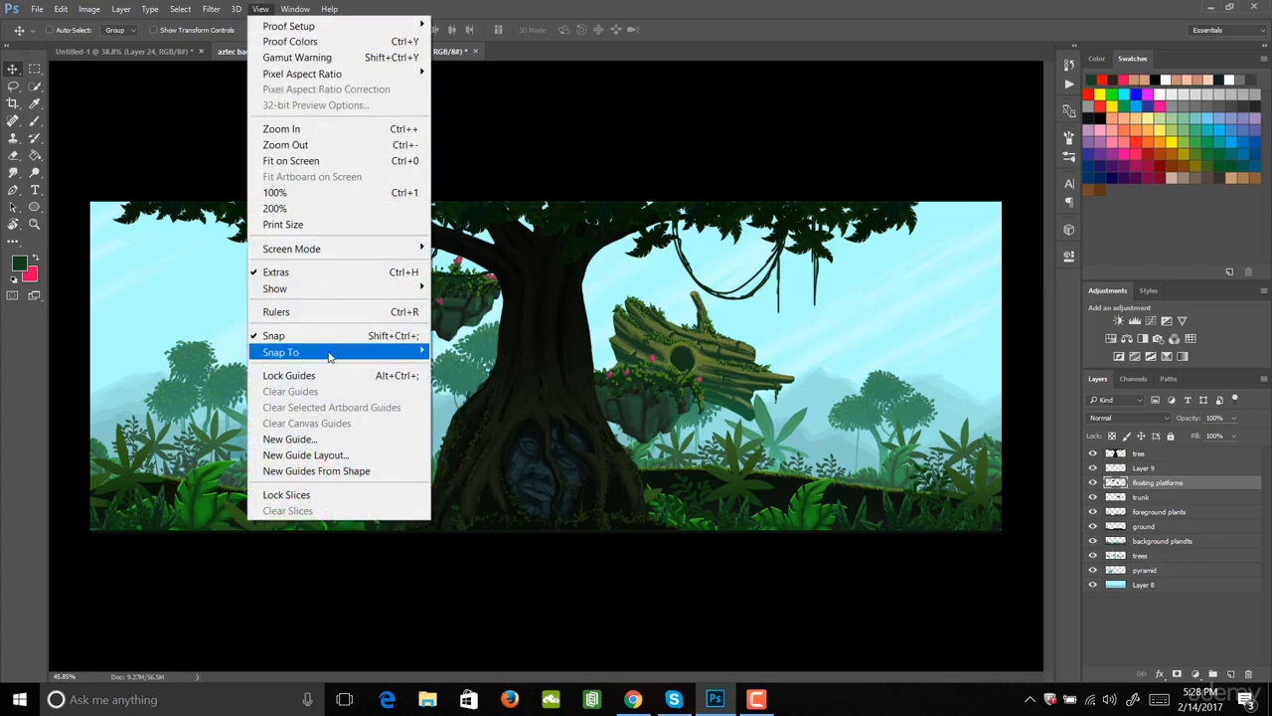
mouse_move(330, 355)
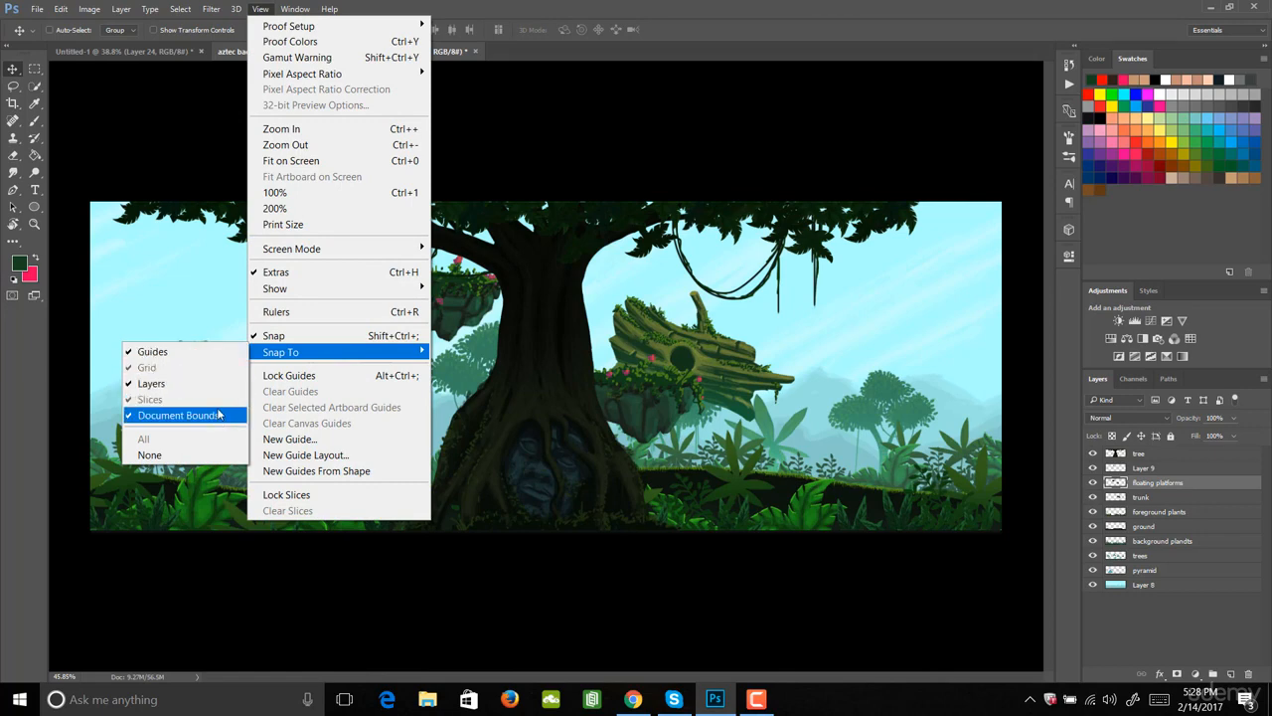
left_click(205, 253)
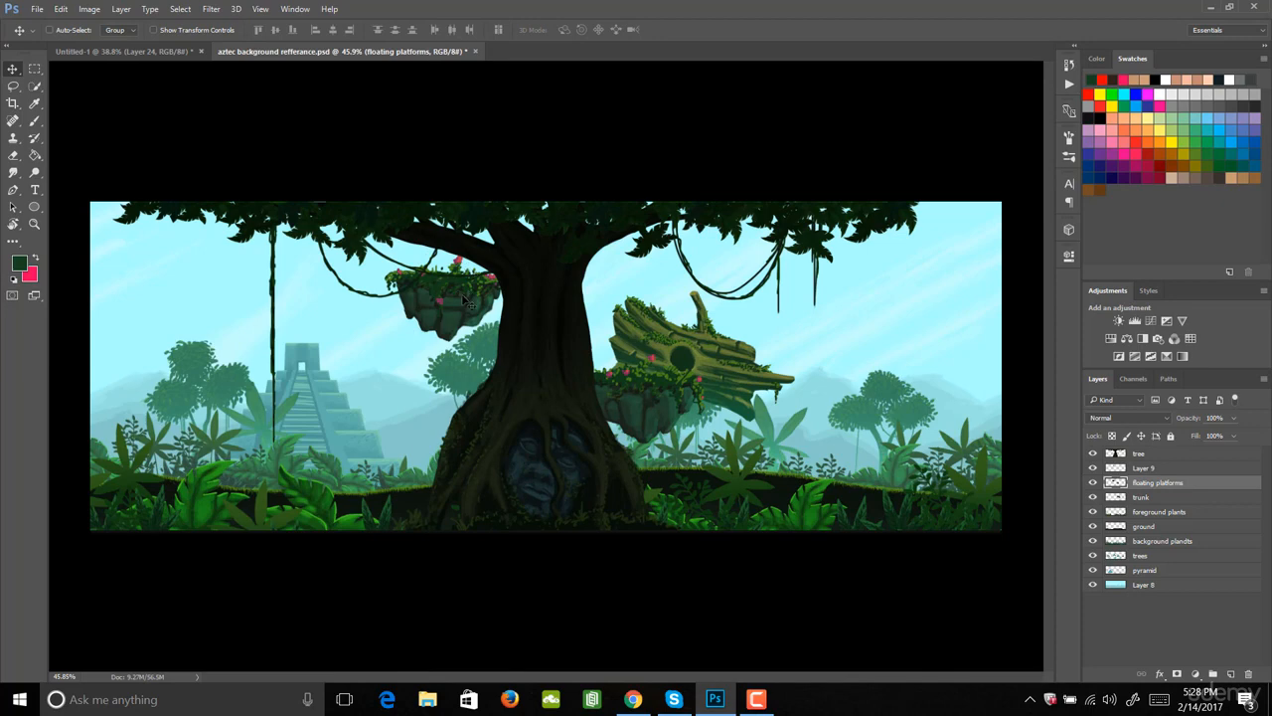
mouse_move(465, 305)
left_mouse_down()
mouse_move(513, 314)
mouse_move(279, 308)
mouse_move(239, 288)
left_mouse_up()
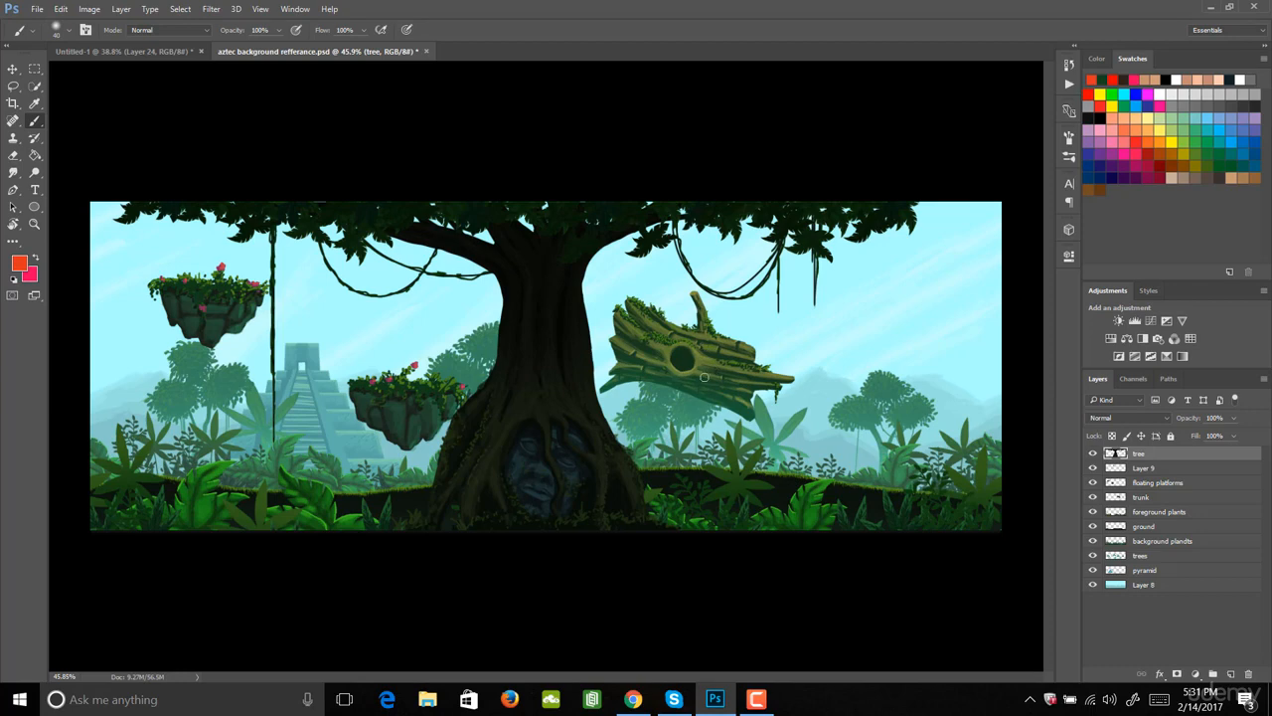
Accept the red-orange foreground colour e1361f and add a new layer directly above the trunk layer.
left_click(24, 265)
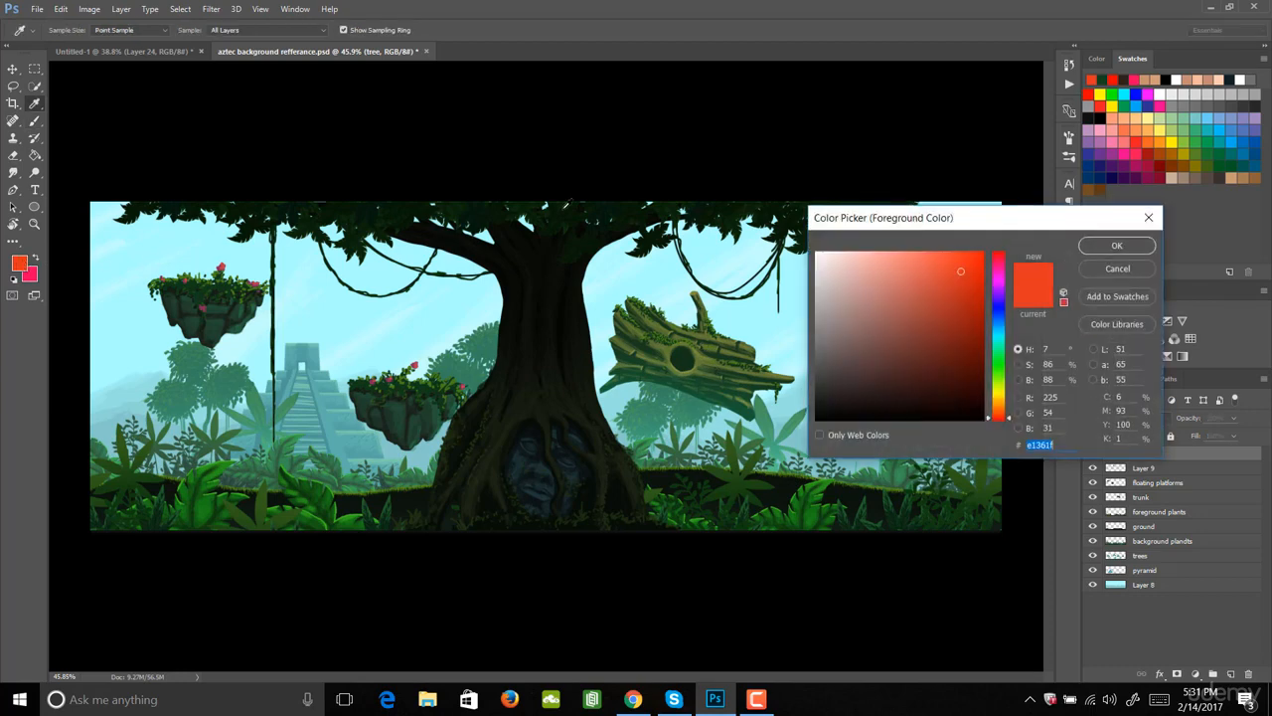
left_click(1118, 243)
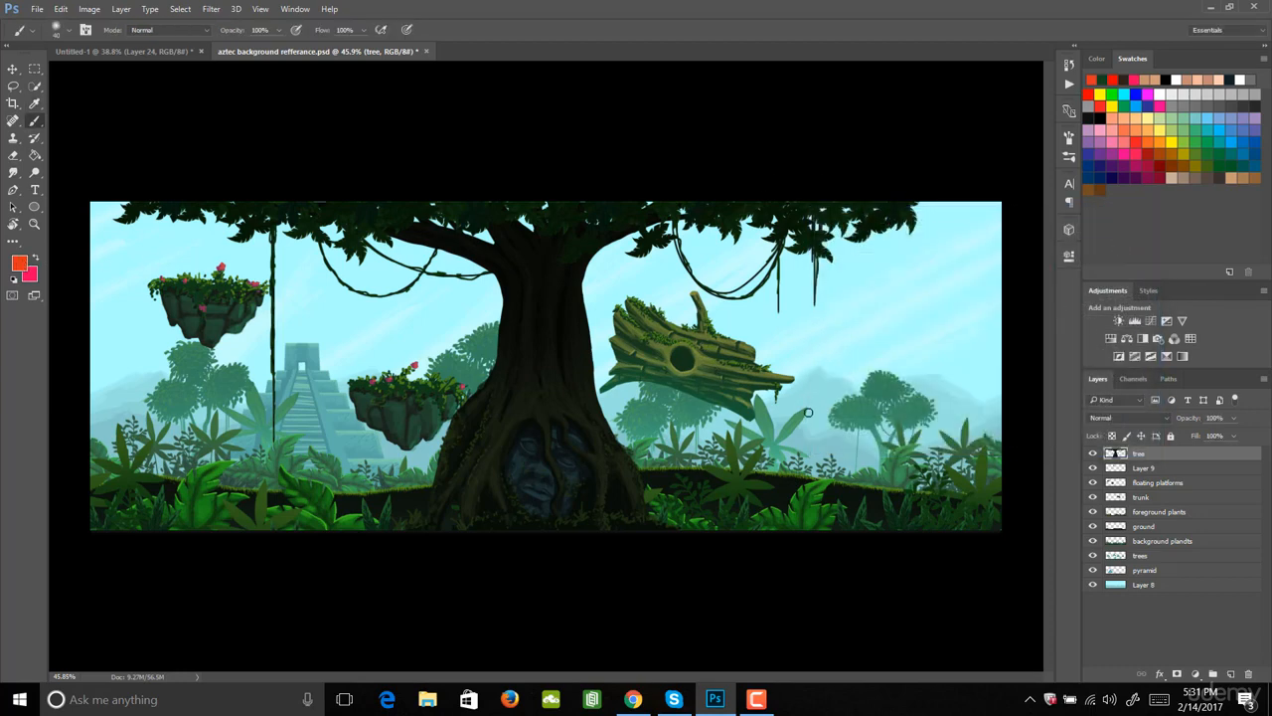
left_click(1106, 497)
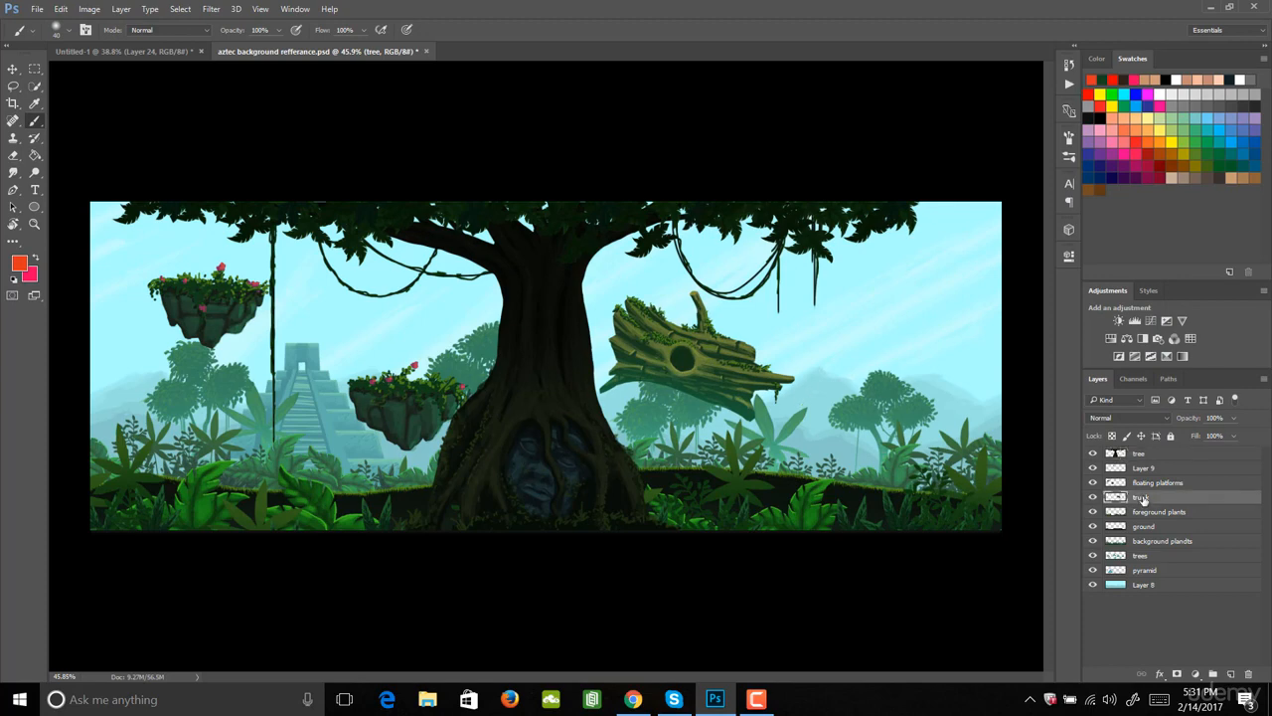
left_click(1093, 497)
left_click(1093, 497)
left_click(1231, 675)
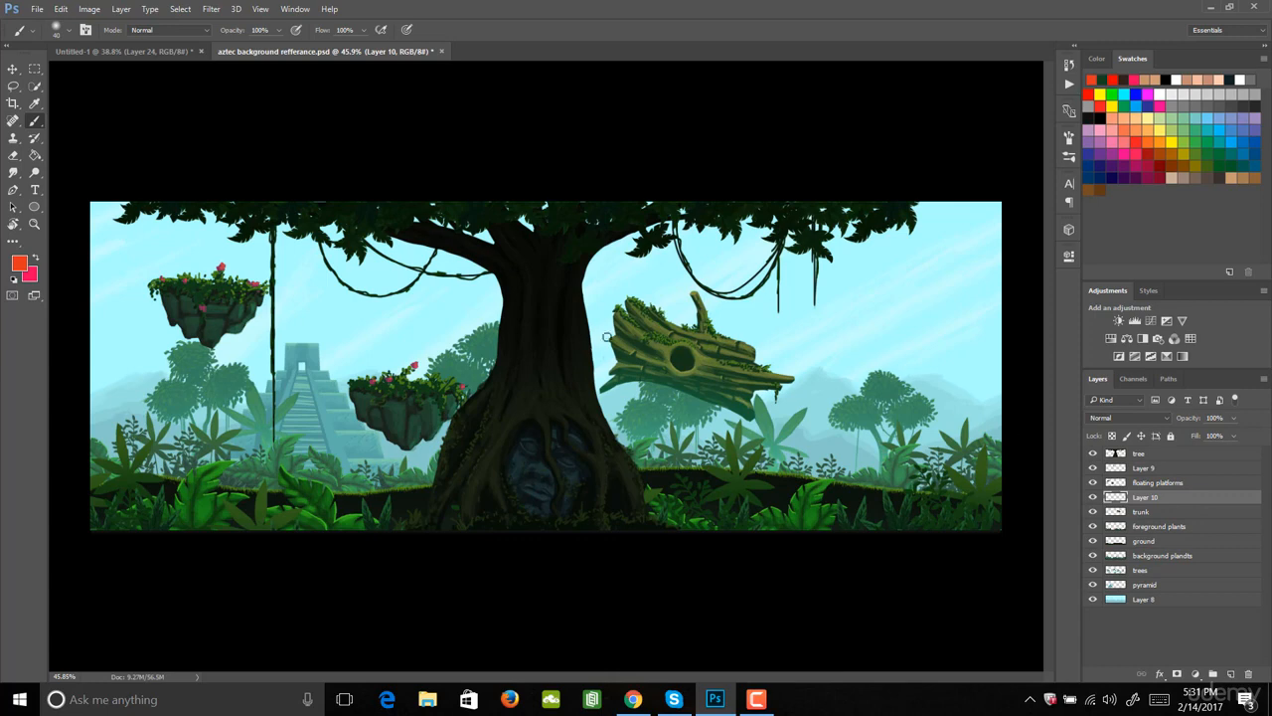
Paint red-orange over the whole floating trunk on the new layer and set that layer's blend mode to Color.
mouse_move(636, 372)
left_mouse_down()
mouse_move(609, 388)
mouse_move(630, 362)
mouse_move(618, 332)
mouse_move(652, 329)
mouse_move(637, 315)
mouse_move(655, 308)
mouse_move(685, 339)
mouse_move(715, 338)
mouse_move(700, 304)
mouse_move(710, 336)
mouse_move(745, 349)
mouse_move(758, 382)
mouse_move(735, 368)
mouse_move(788, 381)
mouse_move(742, 380)
mouse_move(749, 416)
mouse_move(632, 376)
mouse_move(634, 348)
mouse_move(649, 370)
mouse_move(708, 358)
mouse_move(735, 386)
left_mouse_up()
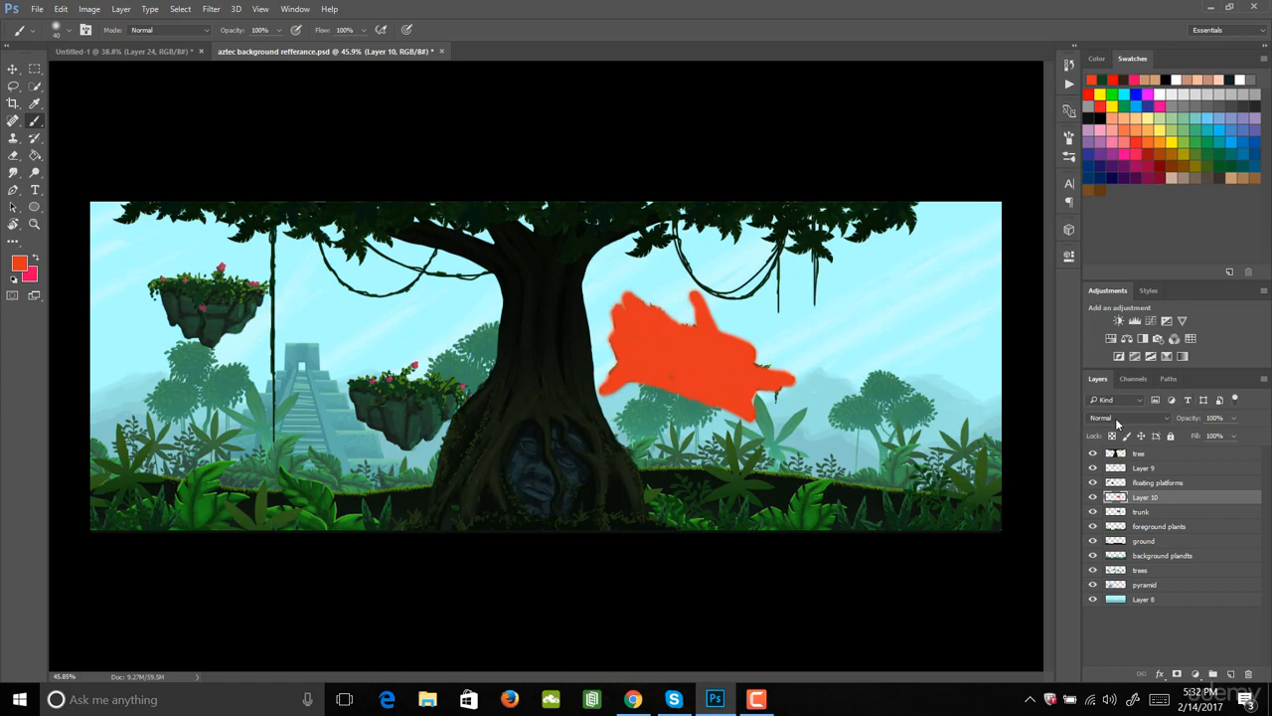
left_click(1166, 418)
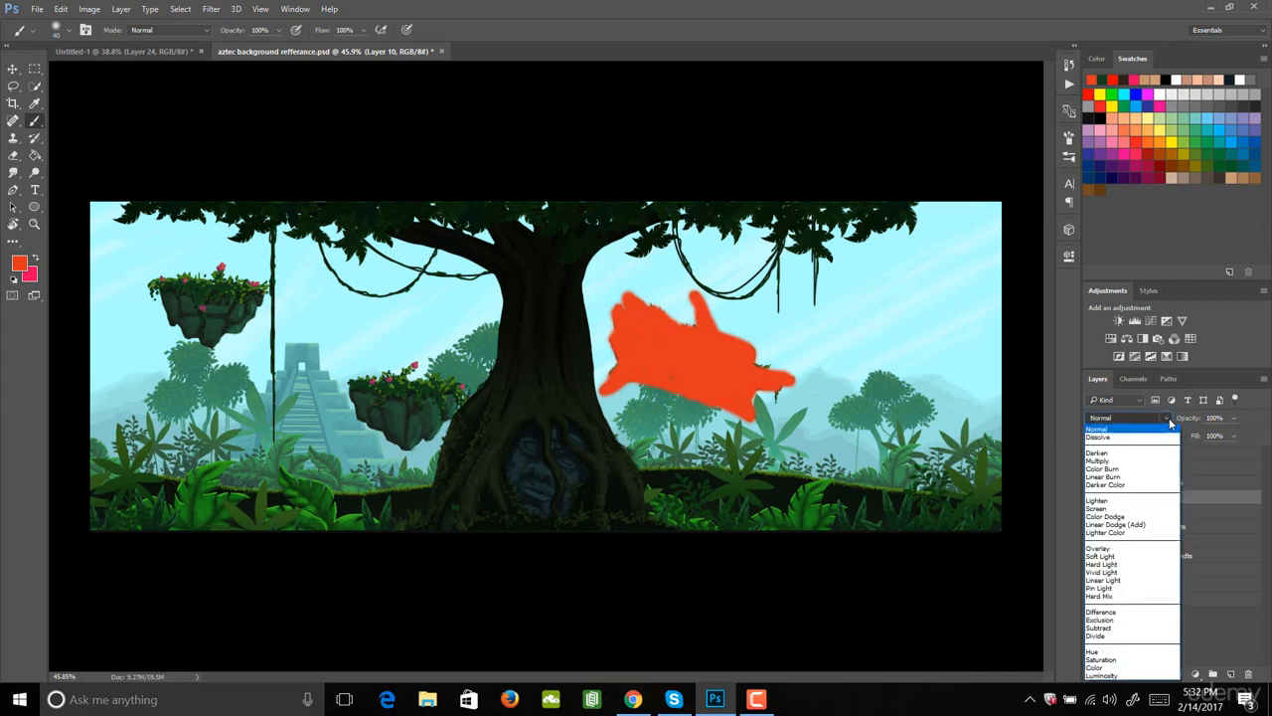
left_click(1104, 666)
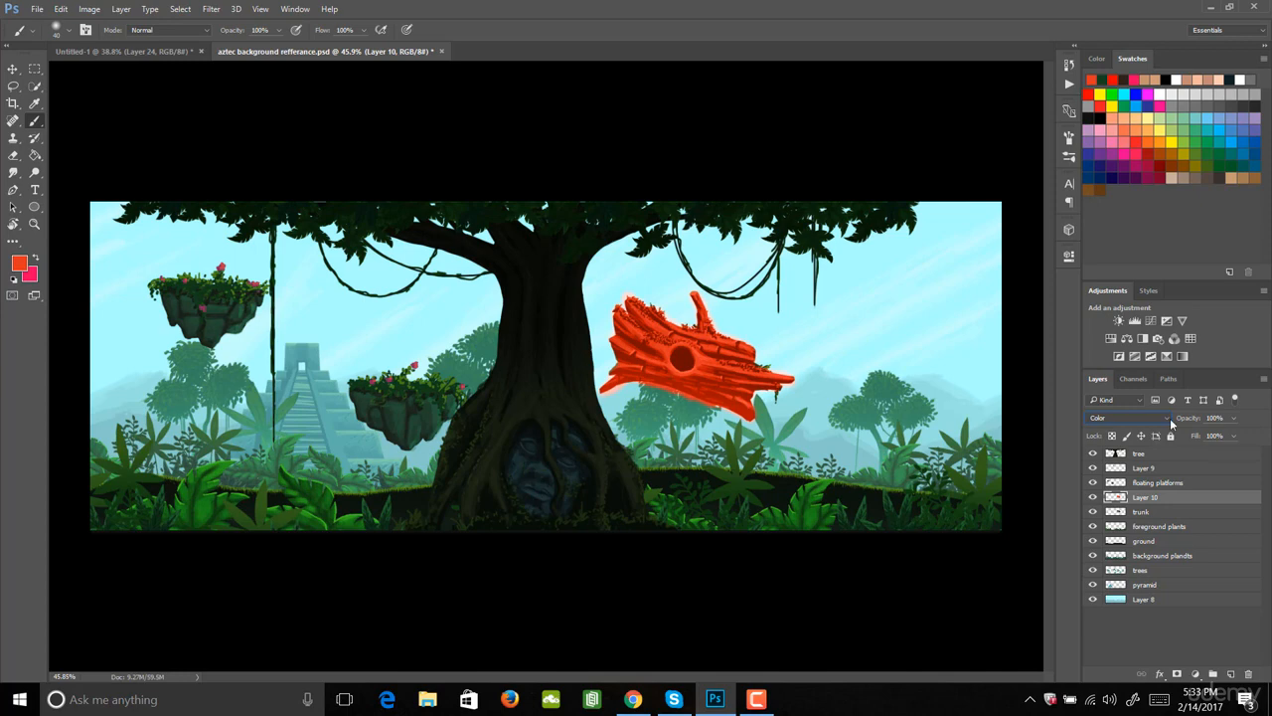
Duplicate the trunk layer with the Move tool, placing the copy in front of the pyramid.
left_click(1141, 512)
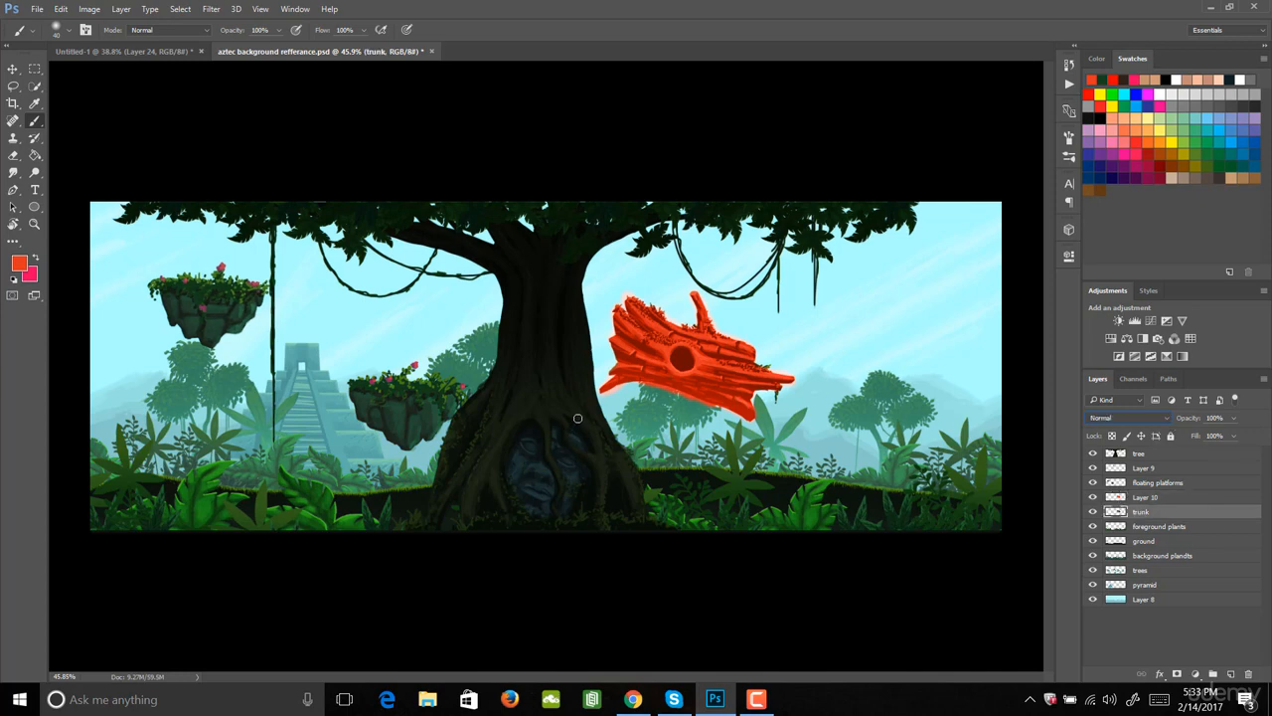
key("alt")
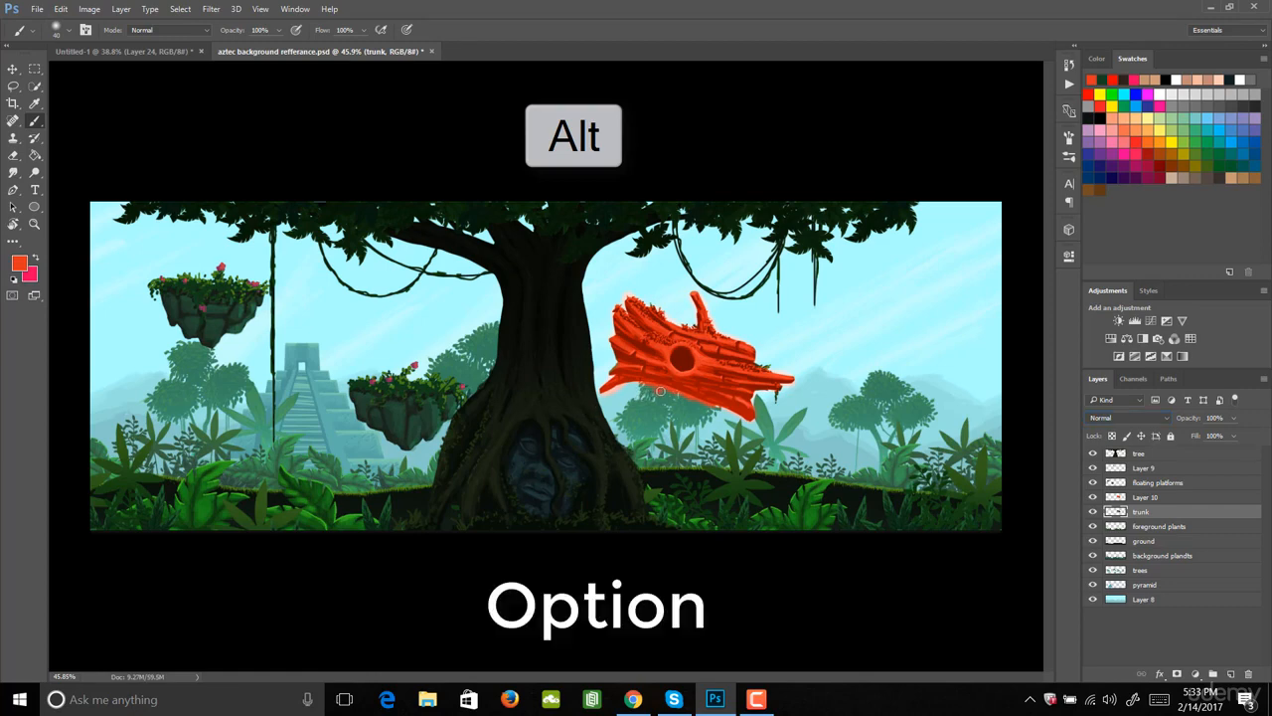
key("v")
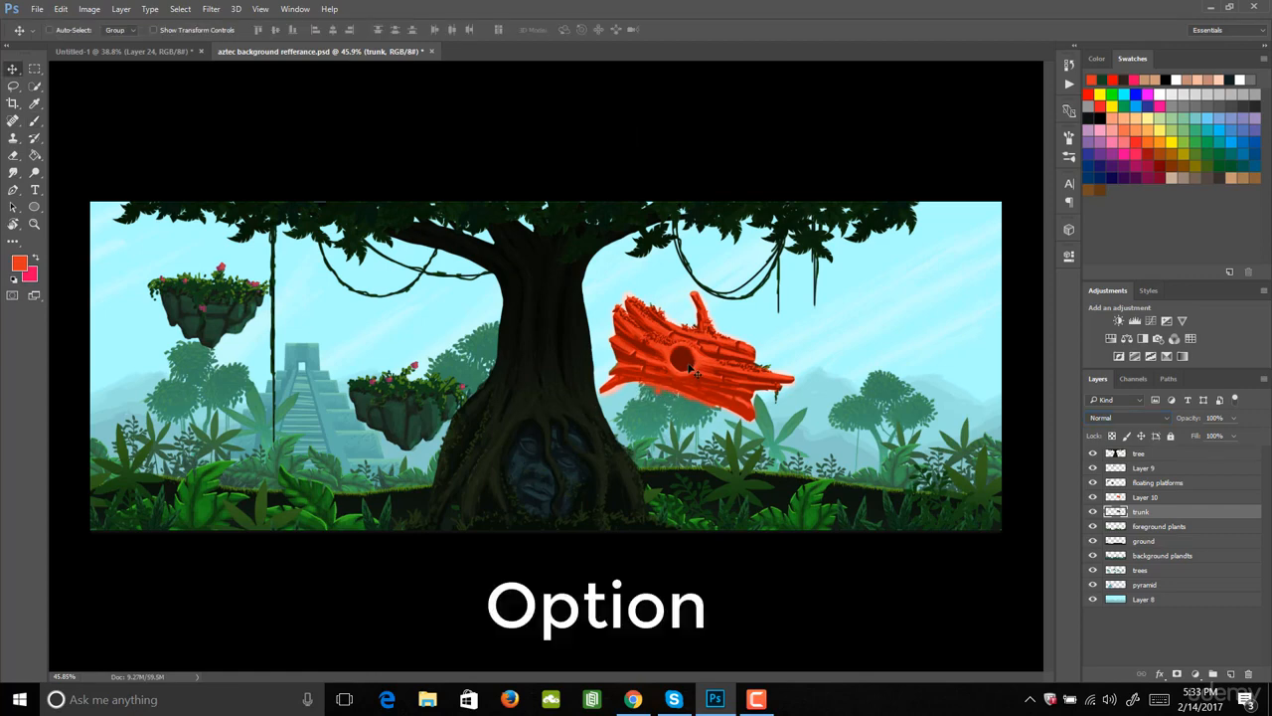
key("alt")
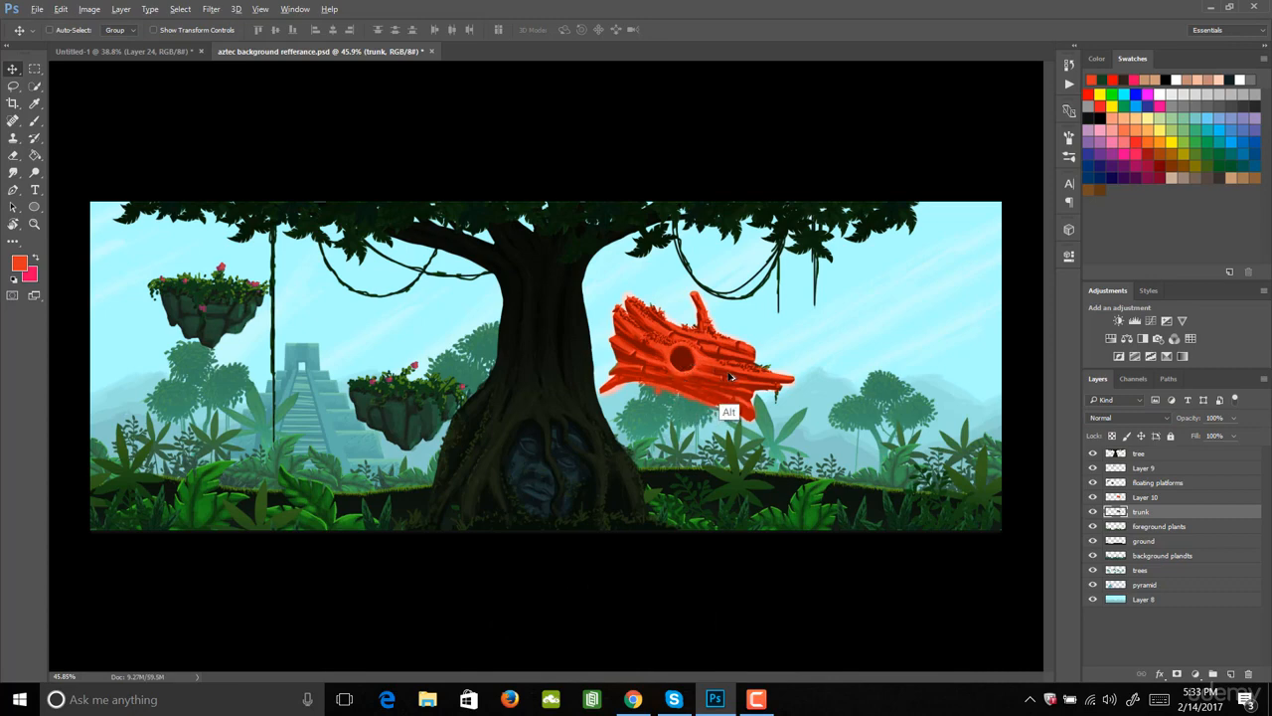
left_click_drag(696, 372, 308, 421)
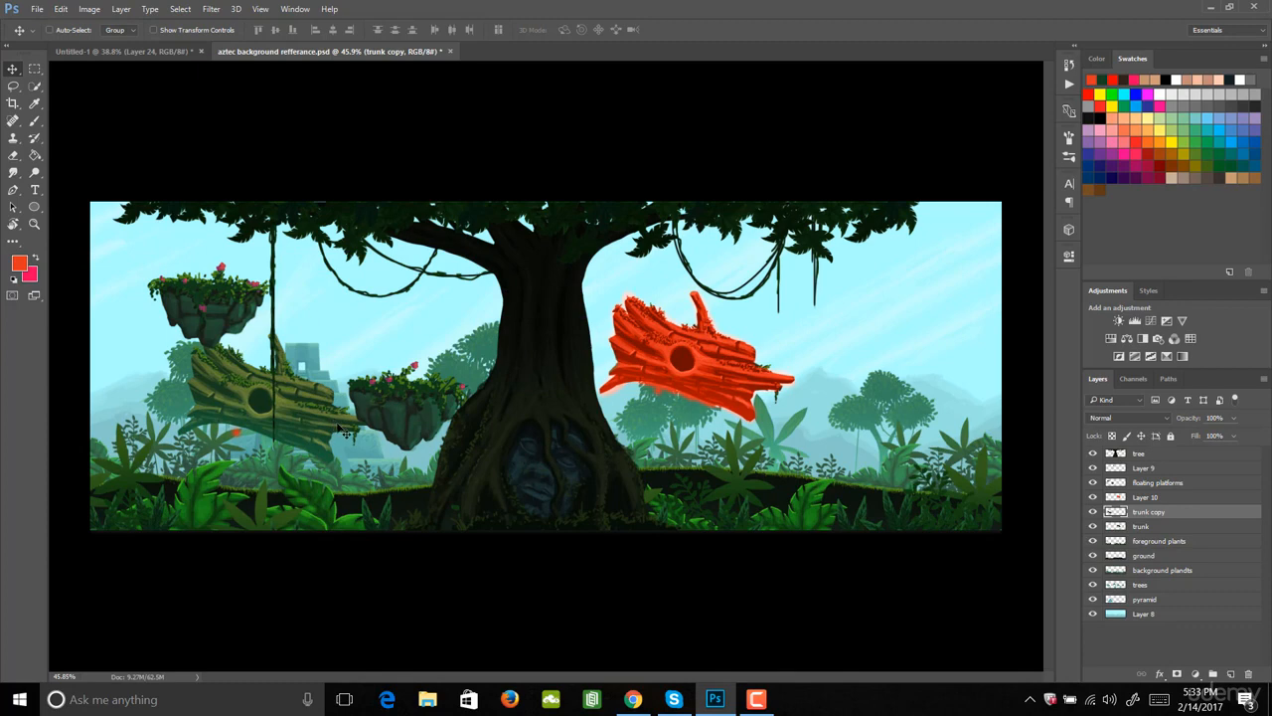
Duplicate the trunk copy up and to the right, and duplicate all three trunk layers together down and to the right.
key("alt")
left_click_drag(295, 423, 410, 348)
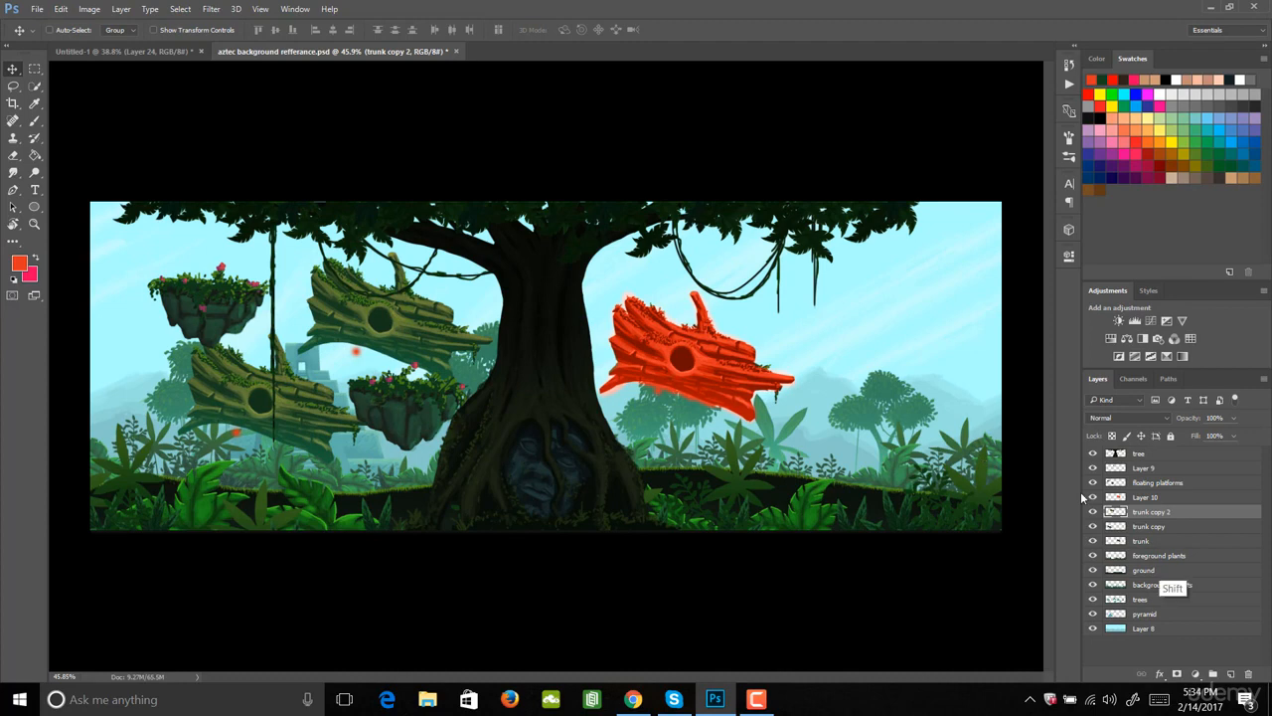
left_click(1156, 541, "shift")
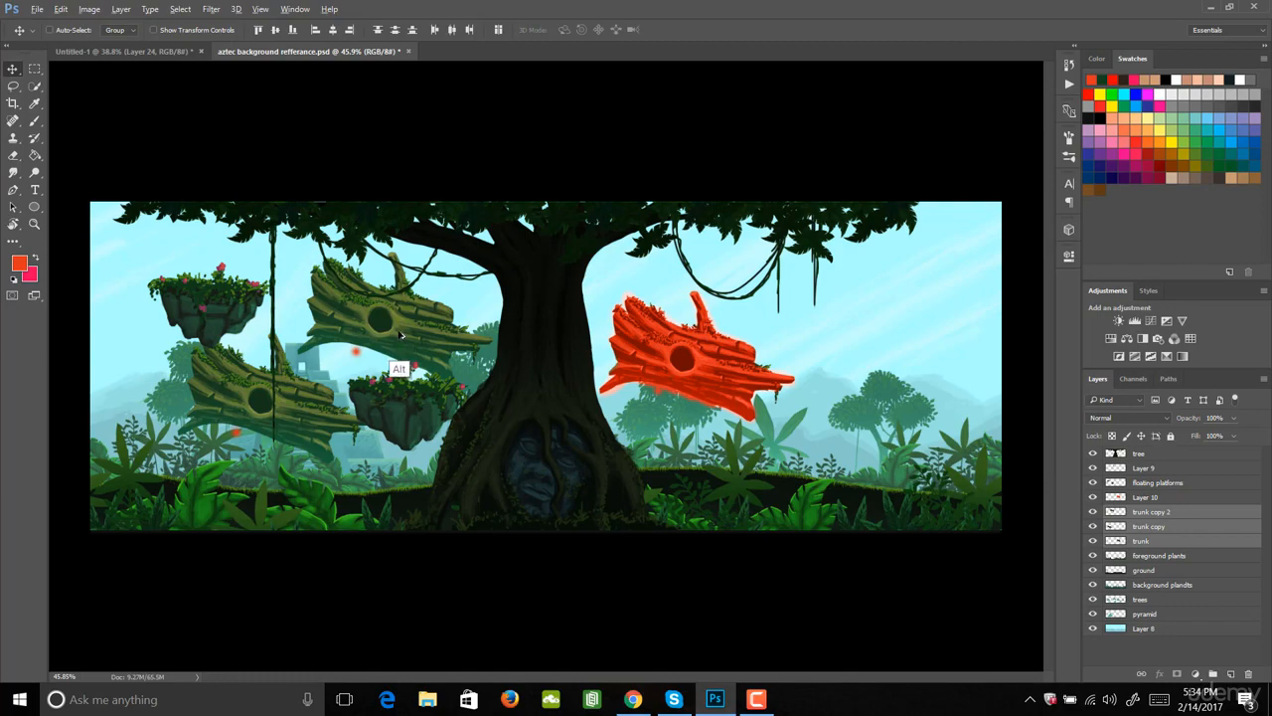
left_click_drag(408, 348, 591, 426)
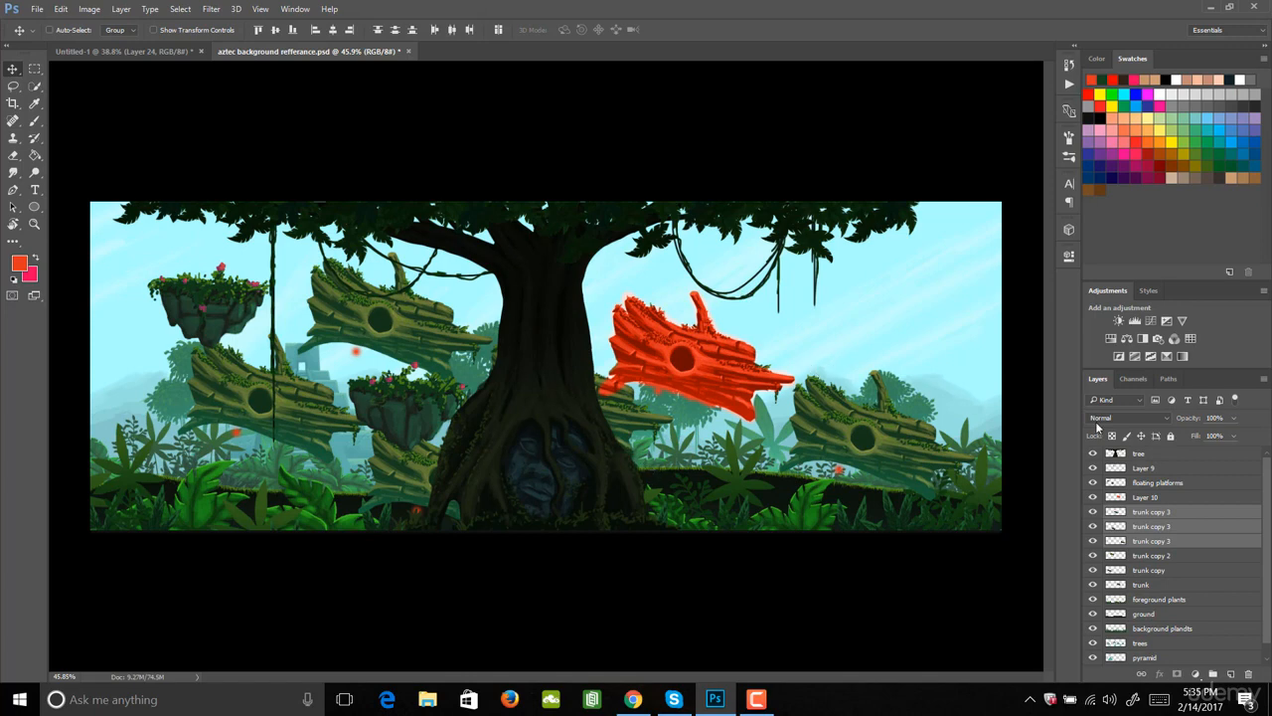
Isolate the tree layer by hiding all other layers, and restore the visibility of every layer.
left_click(1141, 454)
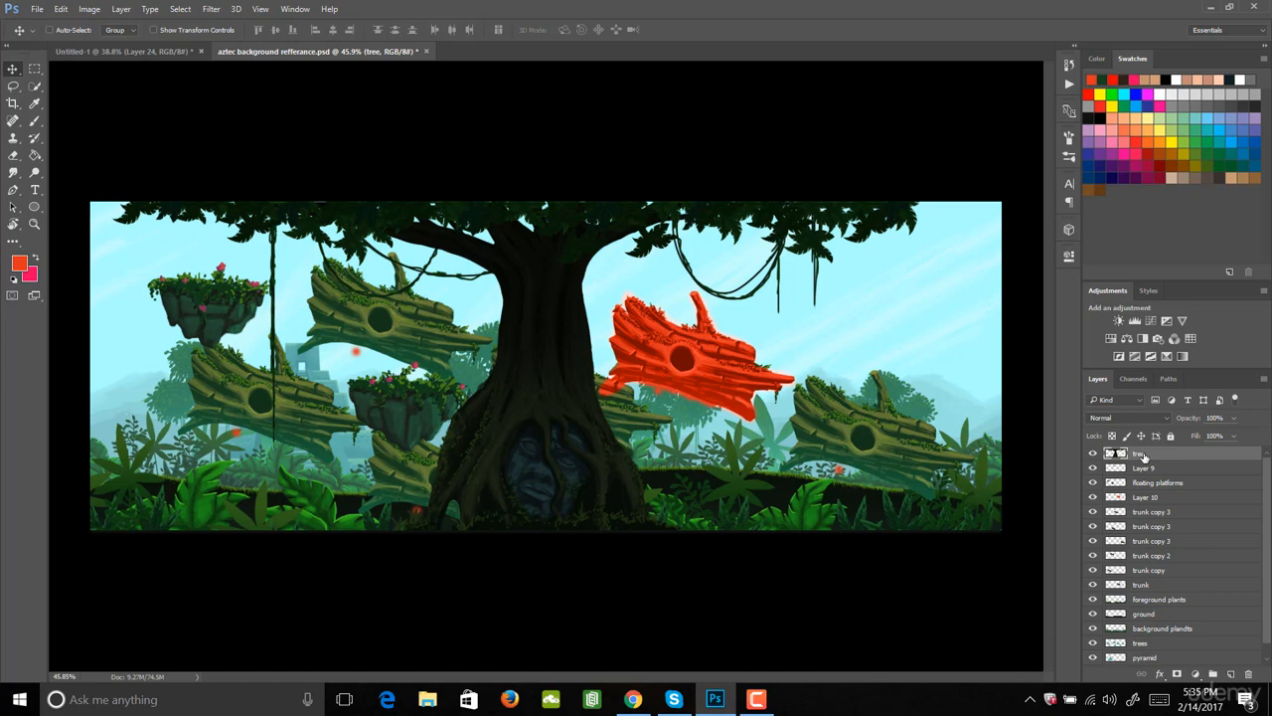
left_click(1093, 454, "alt")
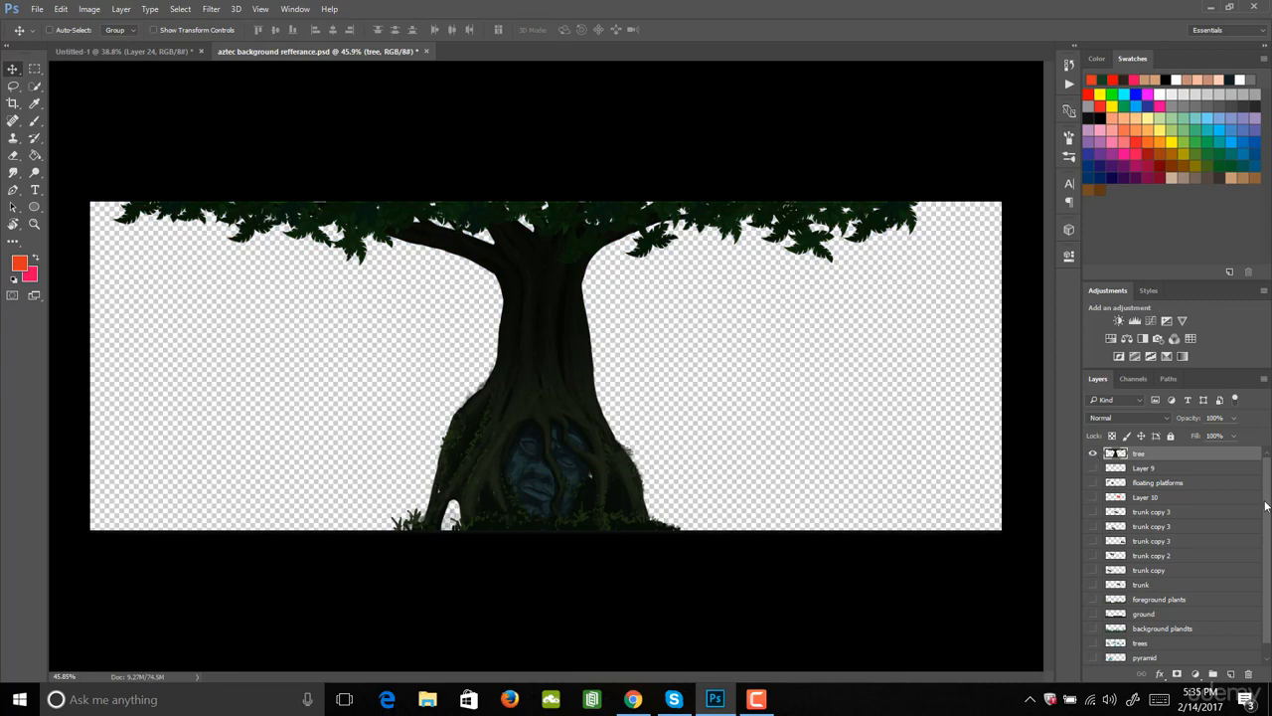
left_click_drag(1267, 504, 1269, 461)
left_click(1094, 453, "alt")
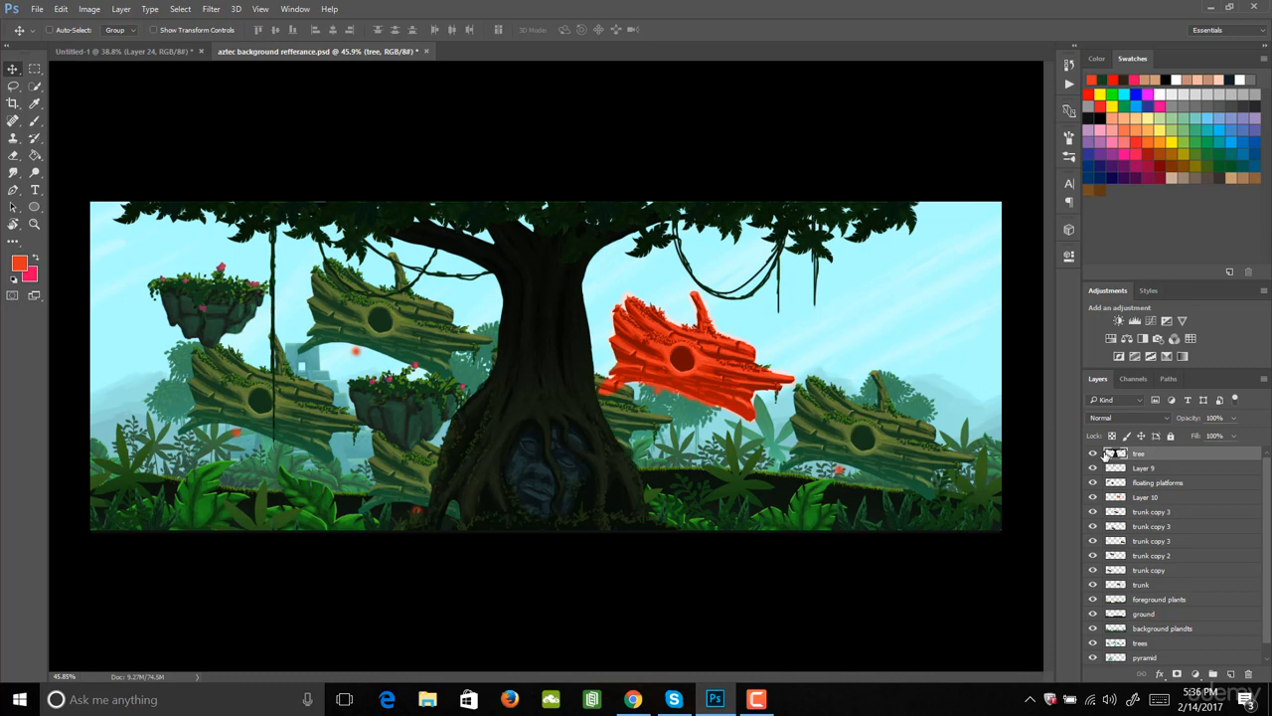
Enlarge the brush to 200 and paint red-orange on Layer 10 well beyond the edges of the red trunk.
left_click(1146, 499)
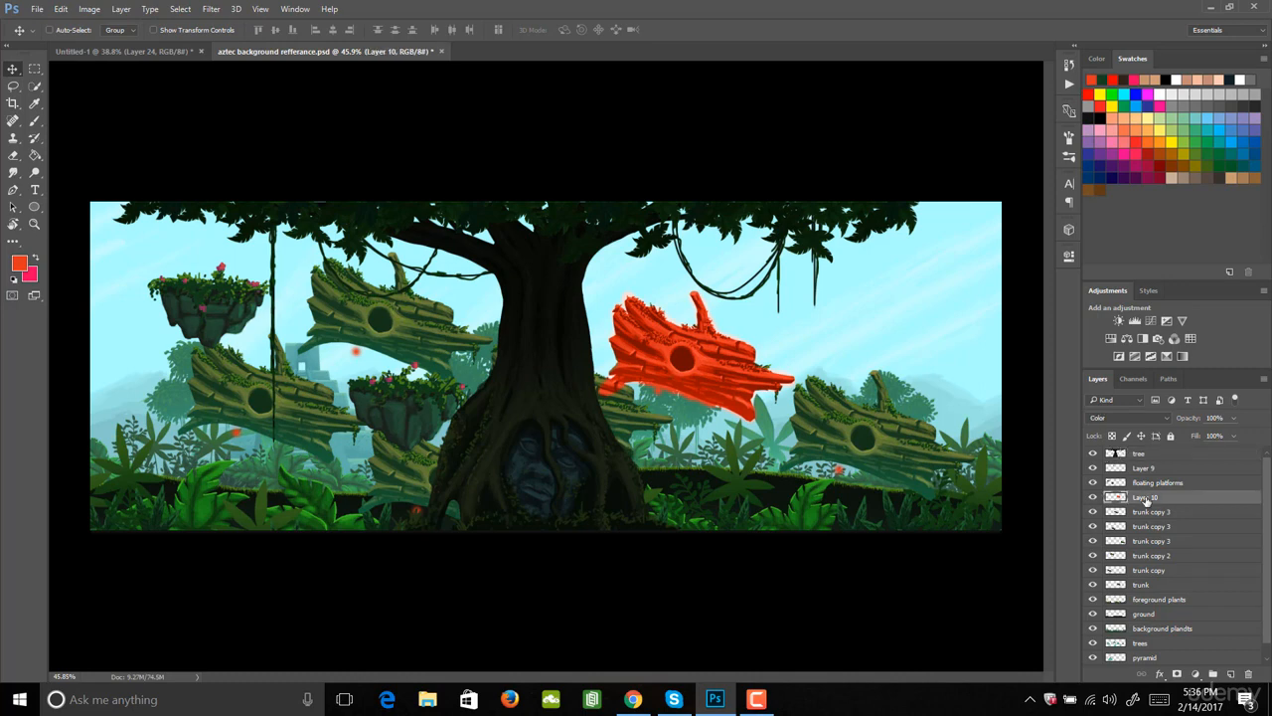
key("b")
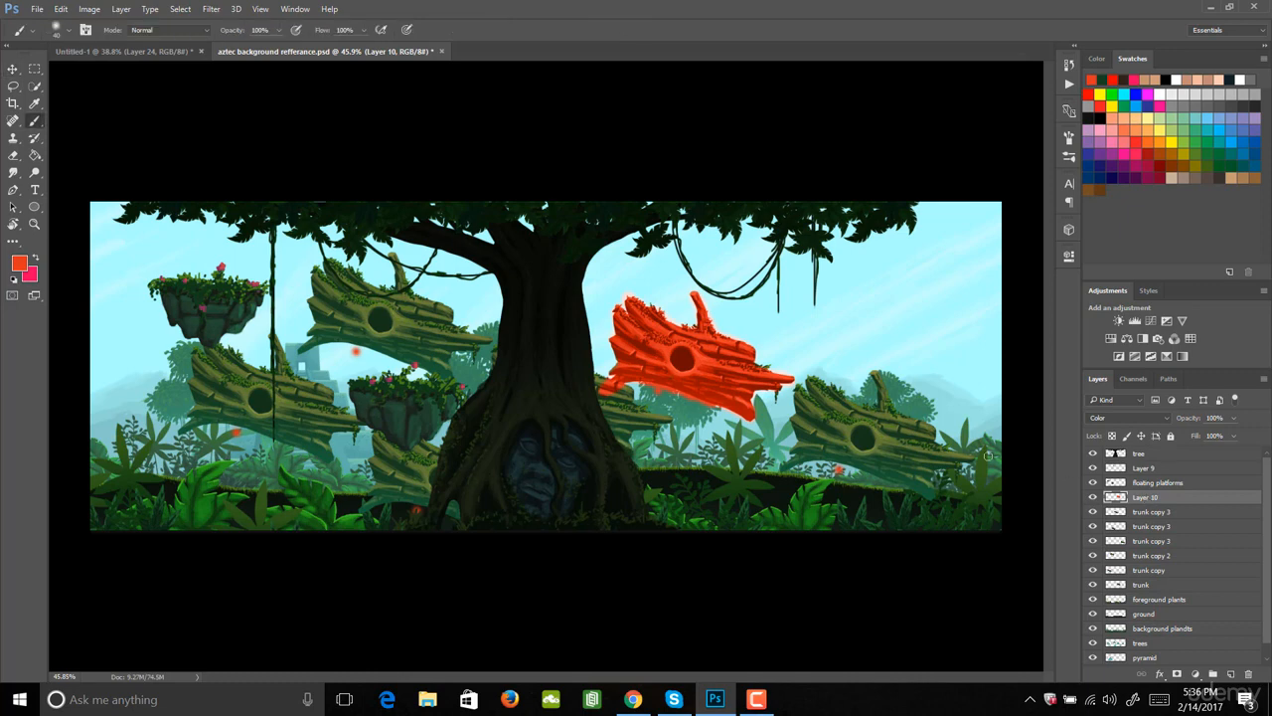
key("bracketright")
key("bracketright")
key("bracketright")
key("bracketright")
key("bracketright")
key("bracketright")
key("bracketright")
key("bracketright")
key("bracketright")
key("bracketright")
mouse_move(768, 359)
left_mouse_down()
mouse_move(674, 388)
mouse_move(626, 369)
mouse_move(618, 346)
mouse_move(642, 391)
mouse_move(736, 382)
mouse_move(776, 449)
mouse_move(711, 397)
mouse_move(618, 366)
mouse_move(611, 280)
mouse_move(720, 396)
mouse_move(730, 425)
mouse_move(792, 437)
left_mouse_up()
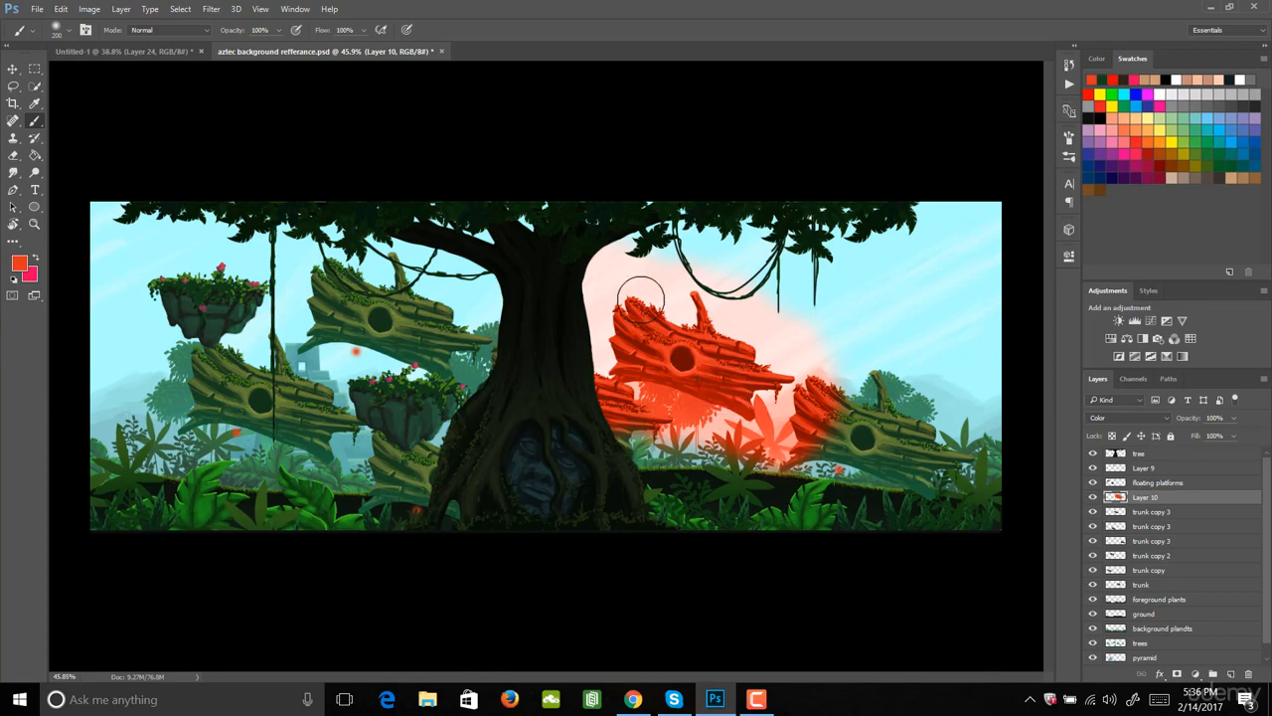
Look for the clipping mask command and clip Layer 10 to the trunk copy 3 layer directly beneath it.
right_click(1153, 497)
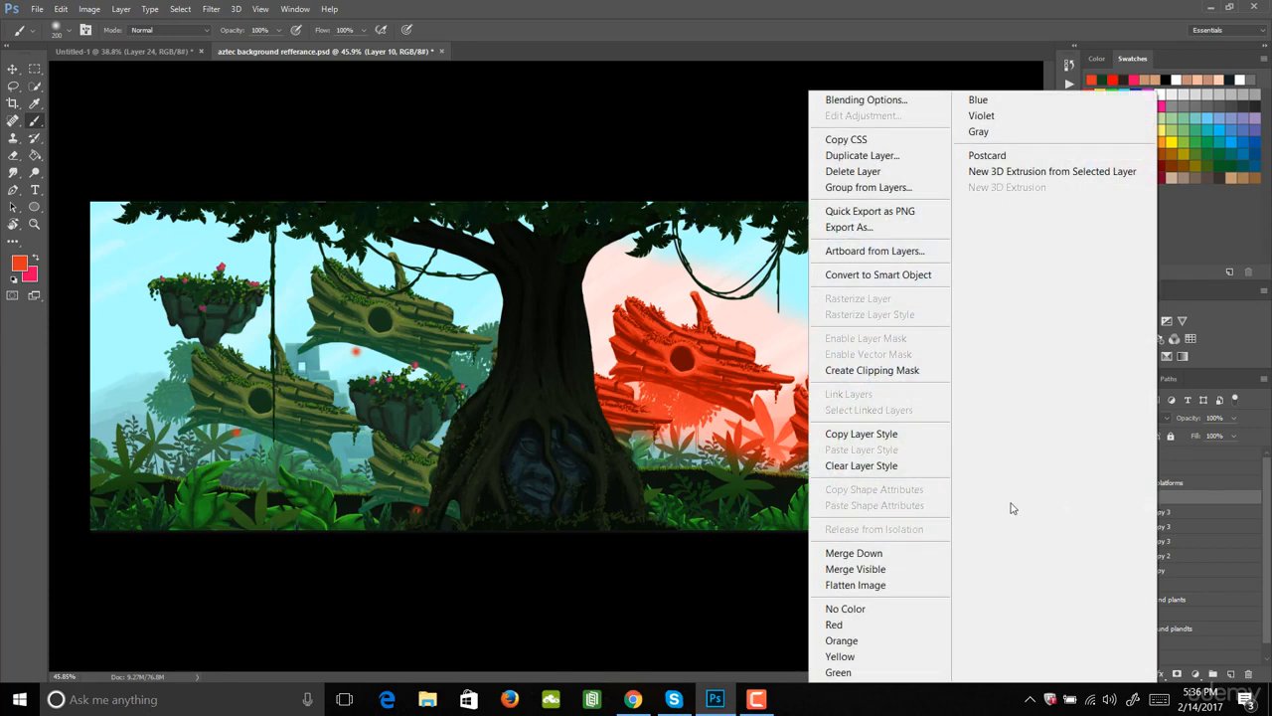
left_click(1162, 492)
left_click(122, 9)
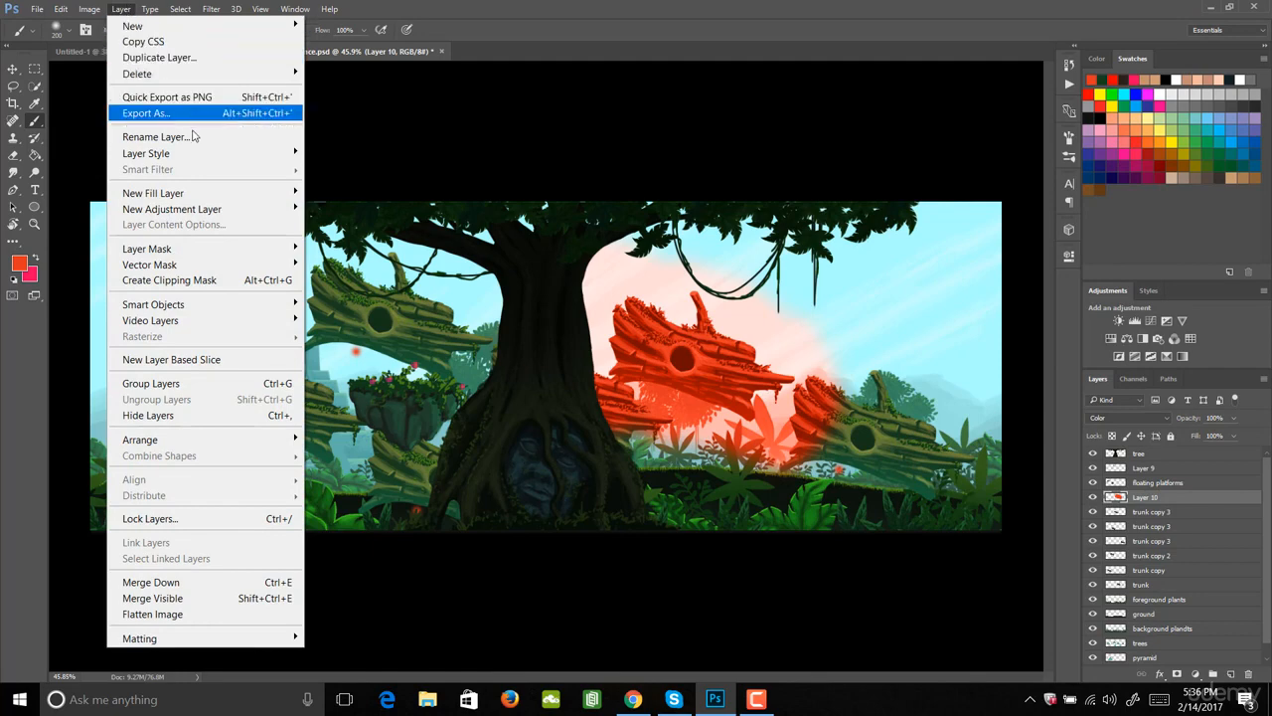
left_click(359, 155)
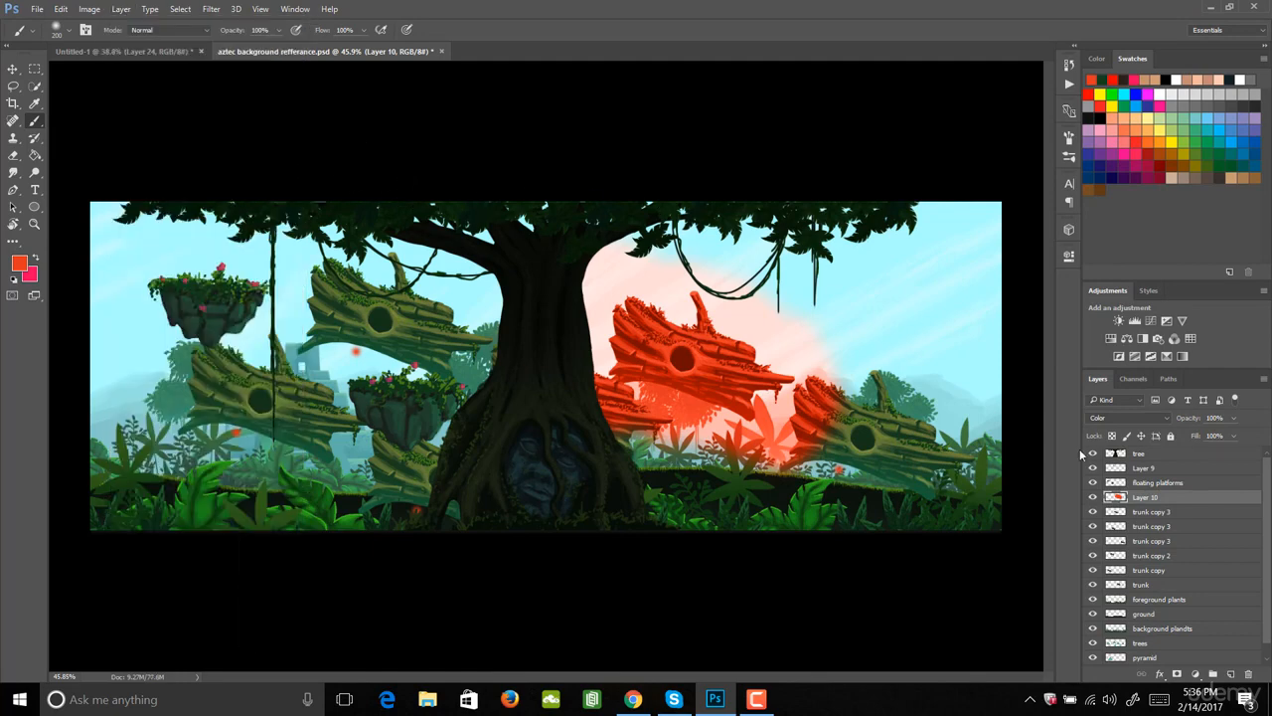
key("alt")
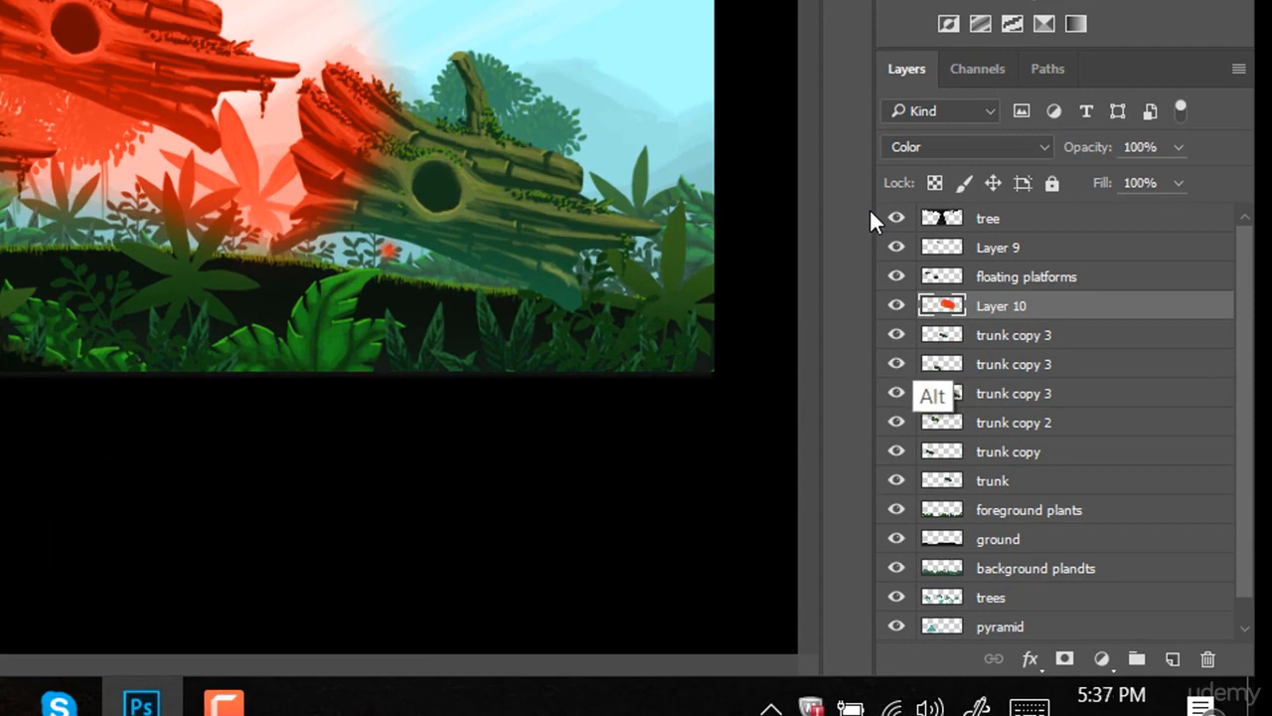
left_click(934, 318, "alt")
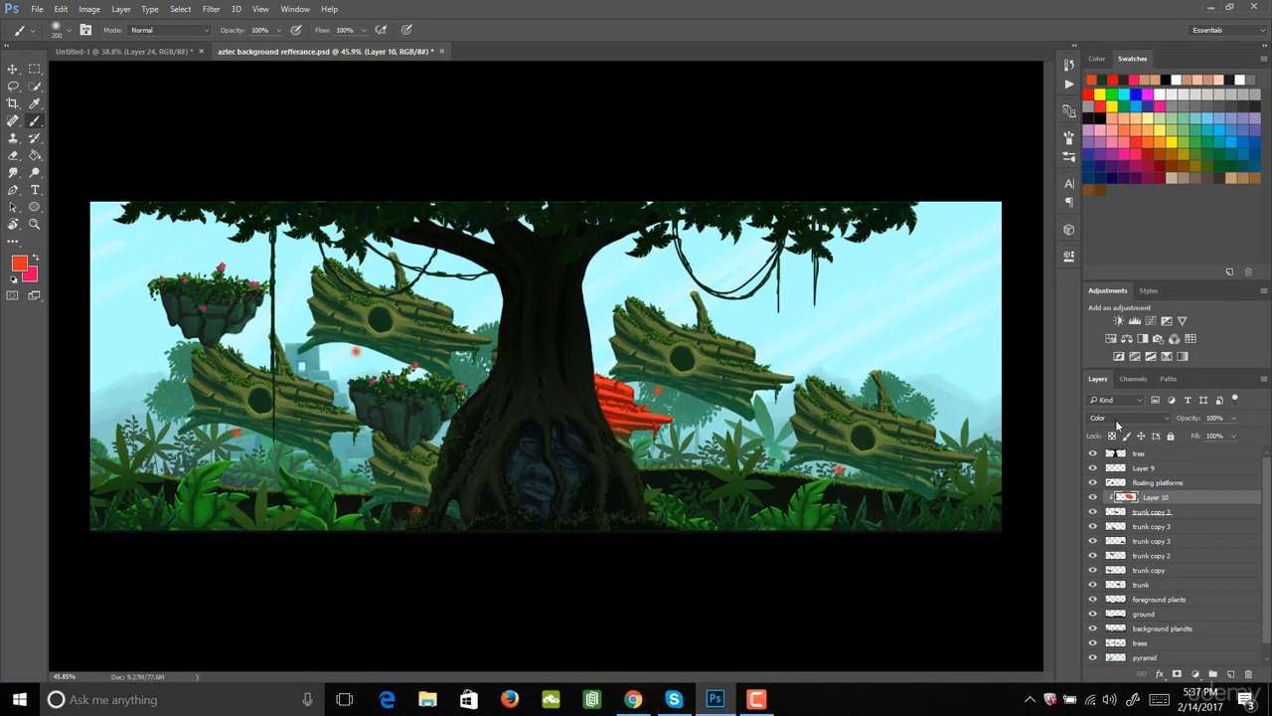
Move Layer 10 directly above the original trunk layer and clip it to that layer.
left_click(1093, 585)
left_click(1094, 585)
left_click_drag(1148, 497, 1164, 572)
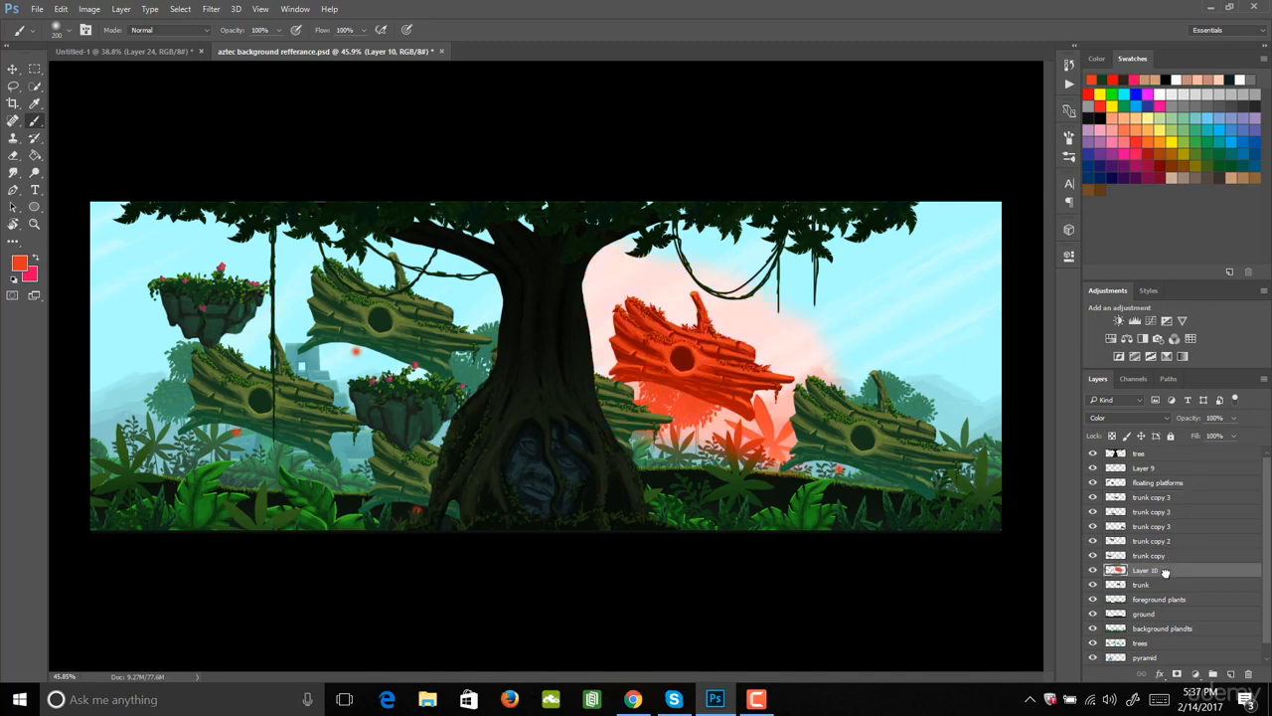
key("alt")
left_click(1165, 577, "alt")
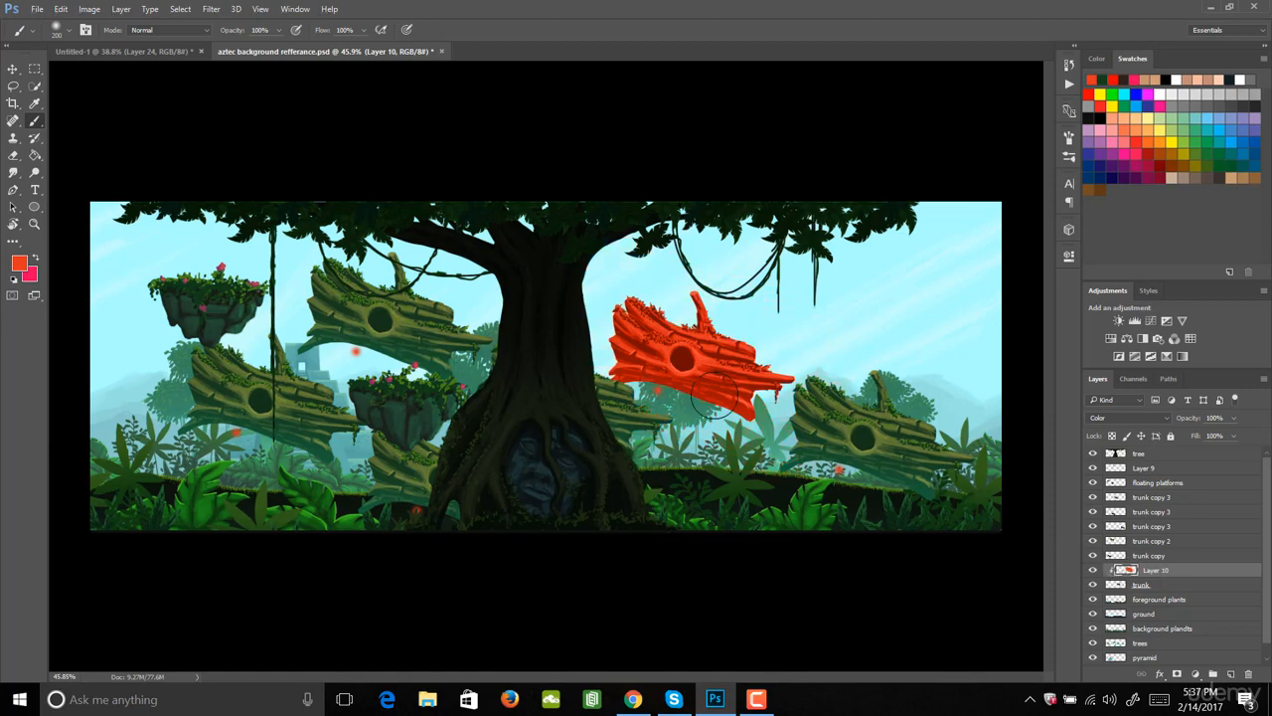